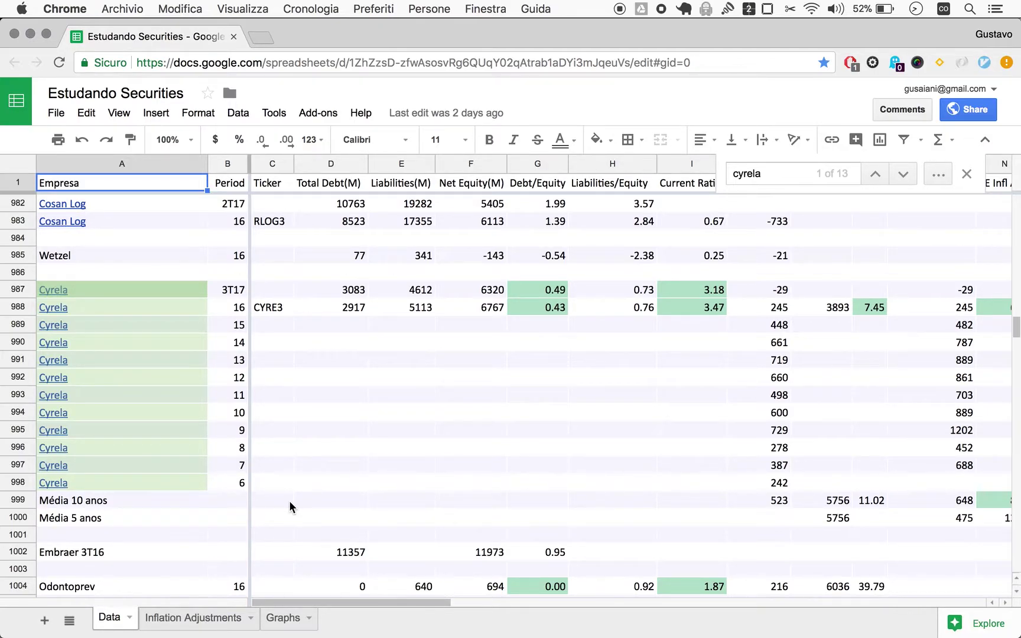
# Switch to nvALT and append "(discarded)" to the MRV Engenharia line in the Cyrela Competitors note.
pyautogui.press('super+Tab')
pyautogui.press('super+Tab')
pyautogui.press('super+Tab')
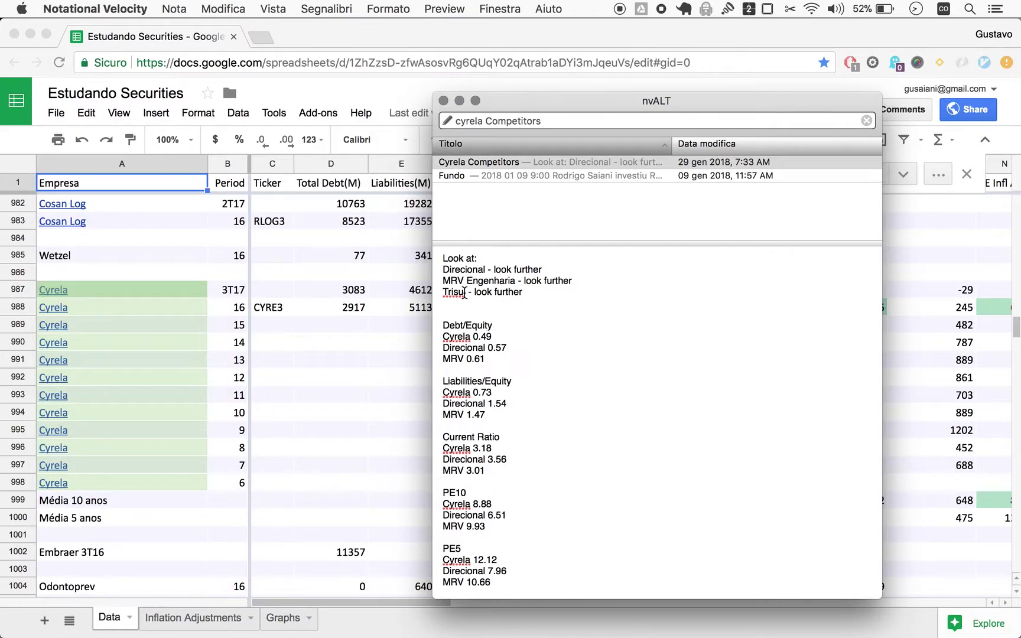
pyautogui.click(583, 282)
pyautogui.write('(')
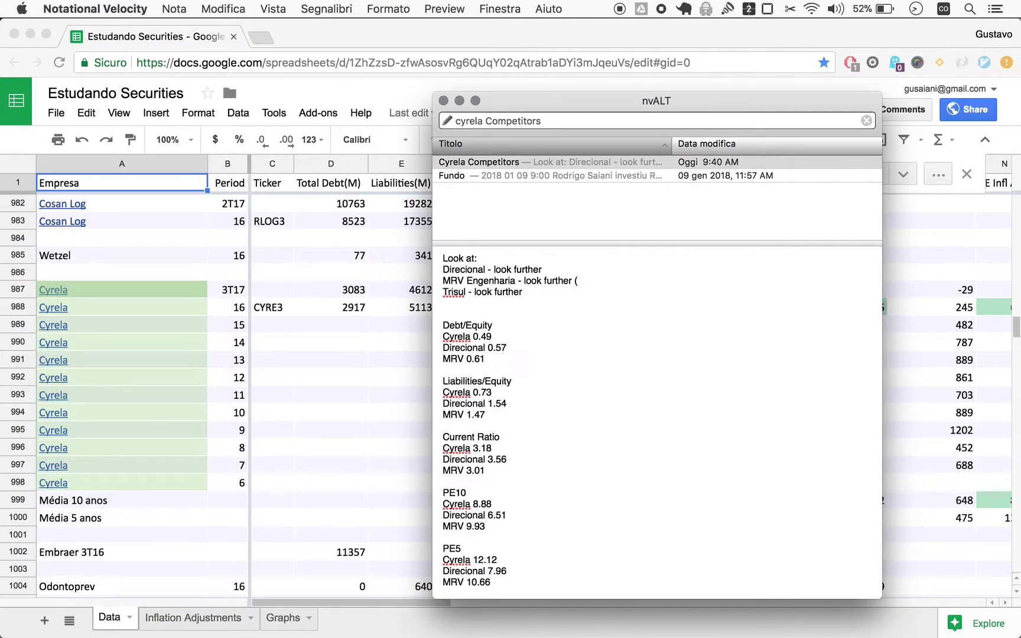
pyautogui.write('discarded)')
pyautogui.scroll(-3, 508, 357)
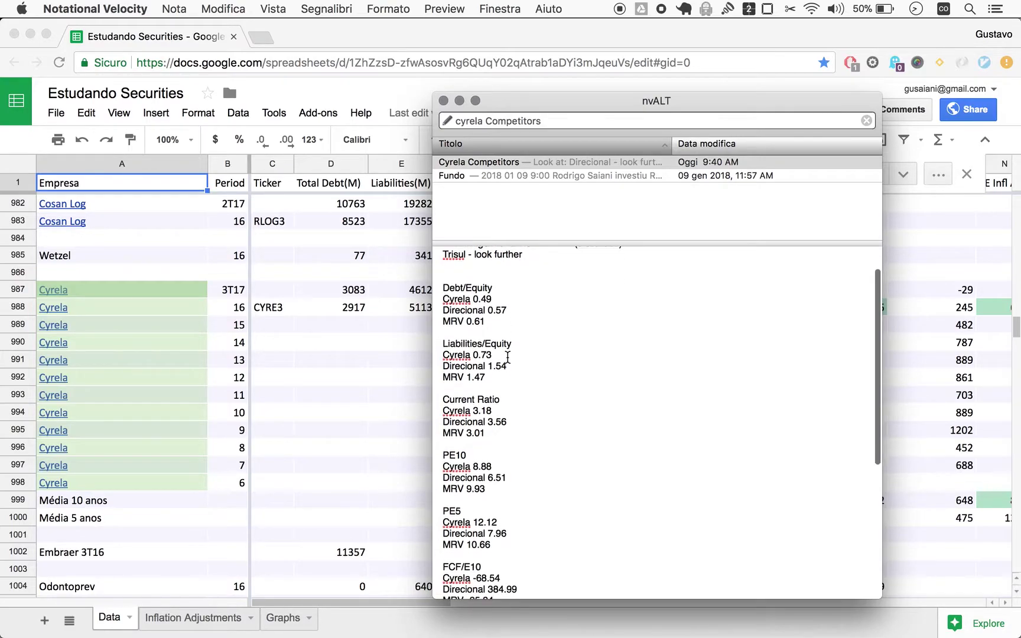
# Switch to the Google Sheets spreadsheet, search for trisul to bring up the Trisul rows, and close the search.
pyautogui.press('super+Tab')
pyautogui.write('t')
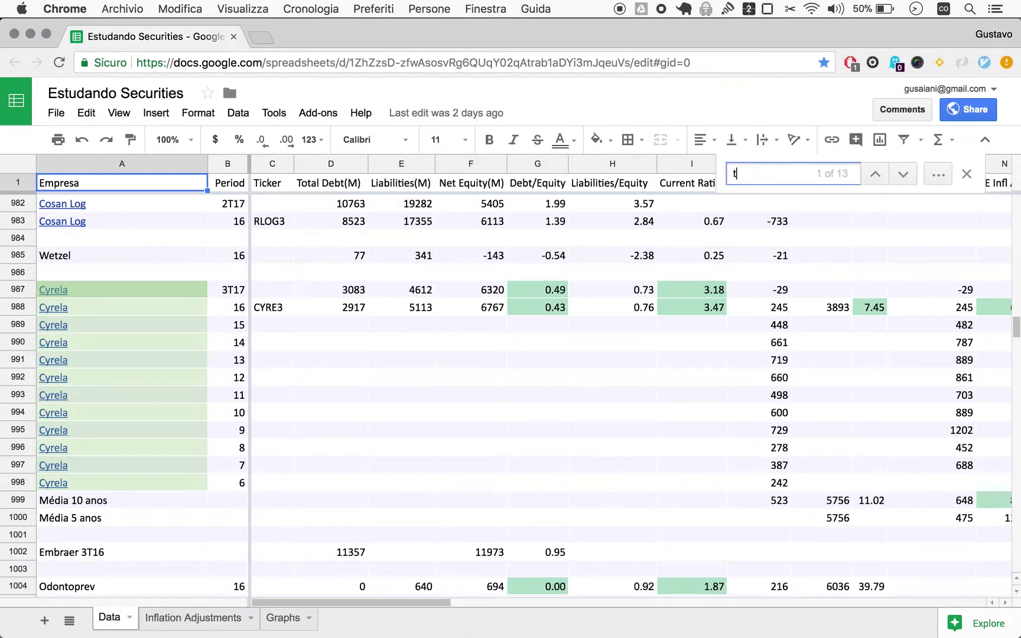
pyautogui.write('risul')
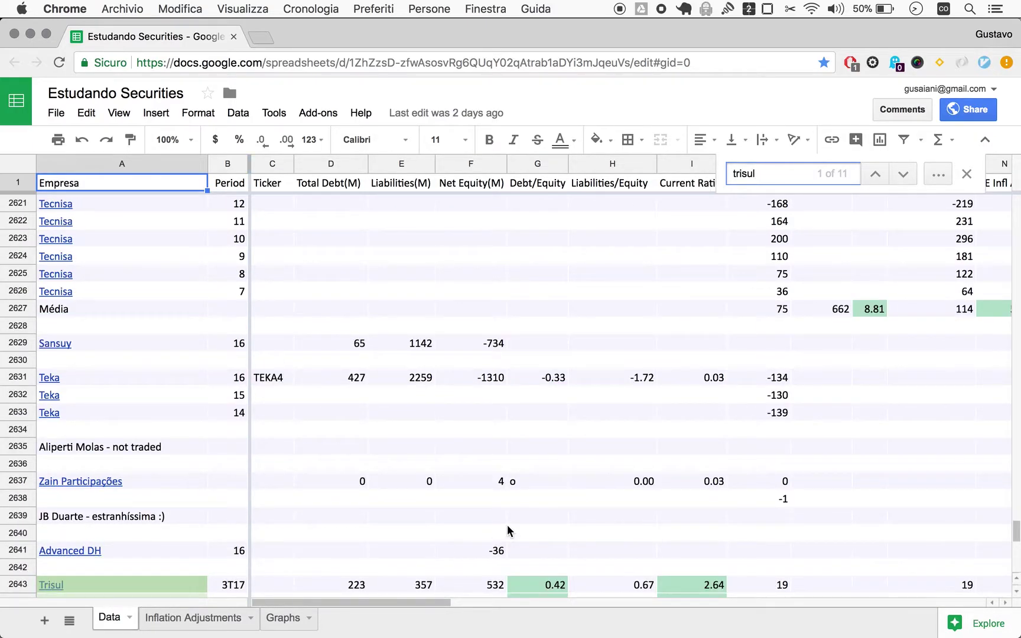
pyautogui.scroll(-10, 508, 525)
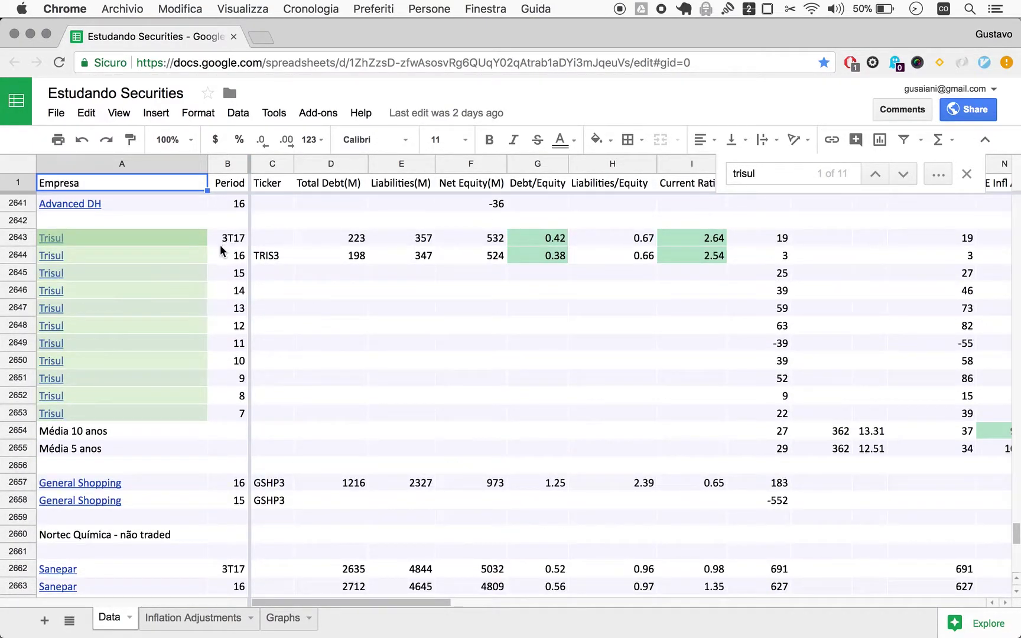
pyautogui.click(969, 177)
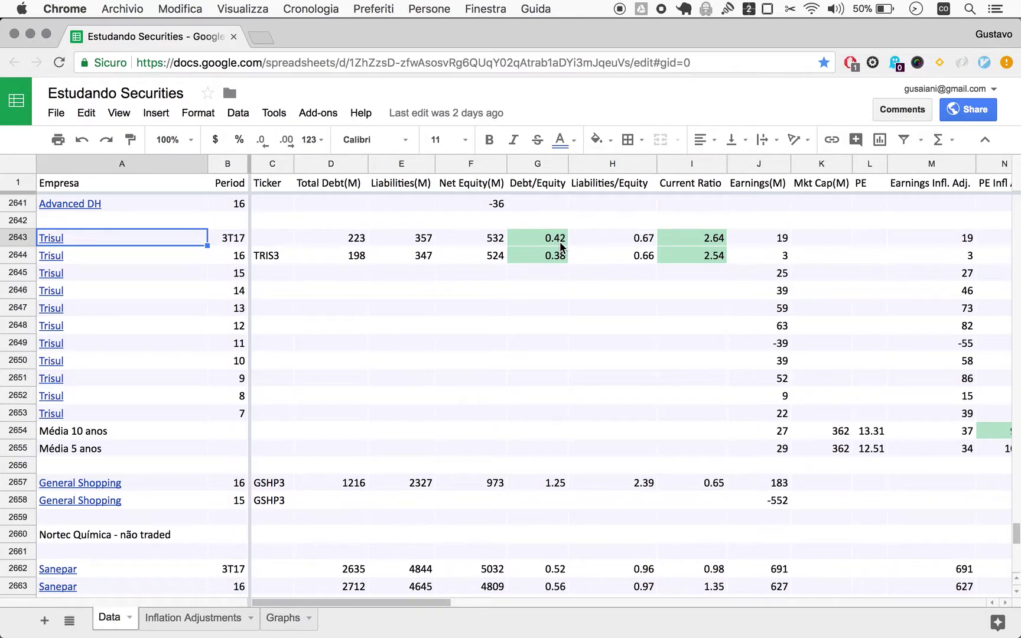
# Return to the nvALT note and add "Trisul 0.42" below the MRV entry in the Debt/Equity section.
pyautogui.press('super+Tab')
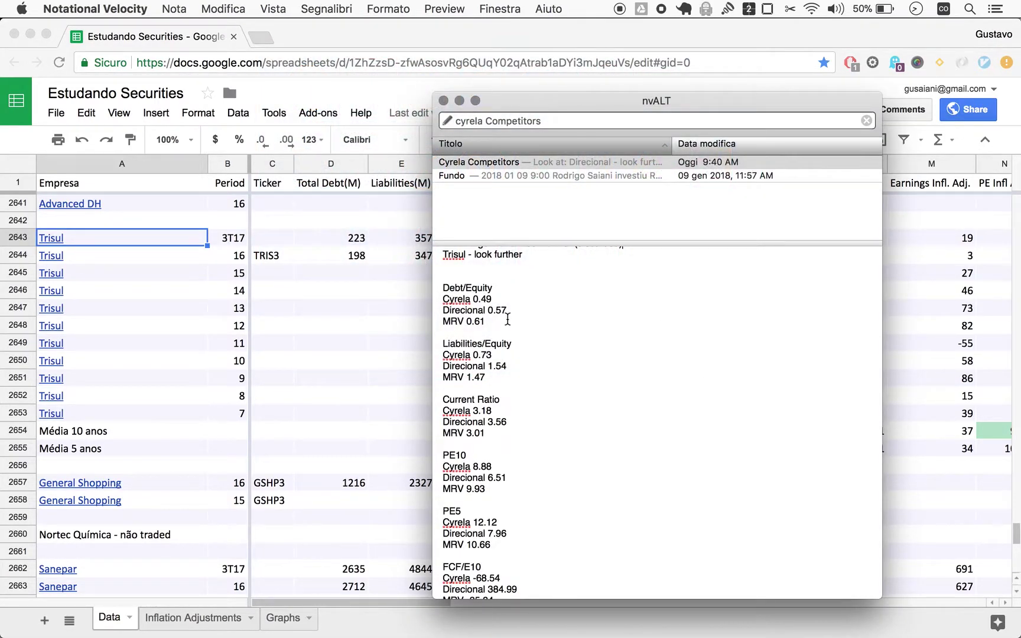
pyautogui.click(508, 319)
pyautogui.press('Return')
pyautogui.write('Trisu')
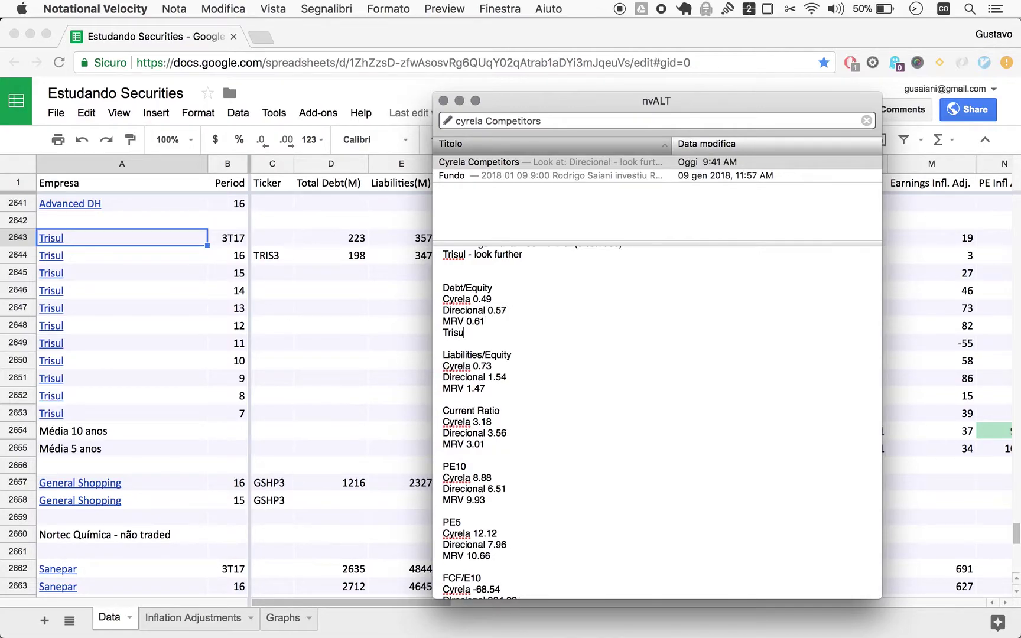
pyautogui.write('l 0.42')
pyautogui.scroll(-1, 469, 312)
# Check Trisul's 3T17 Liabilities/Equity in the spreadsheet and copy the note's Trisul 0.42 line below MRV under Liabilities/Equity.
pyautogui.click(342, 353)
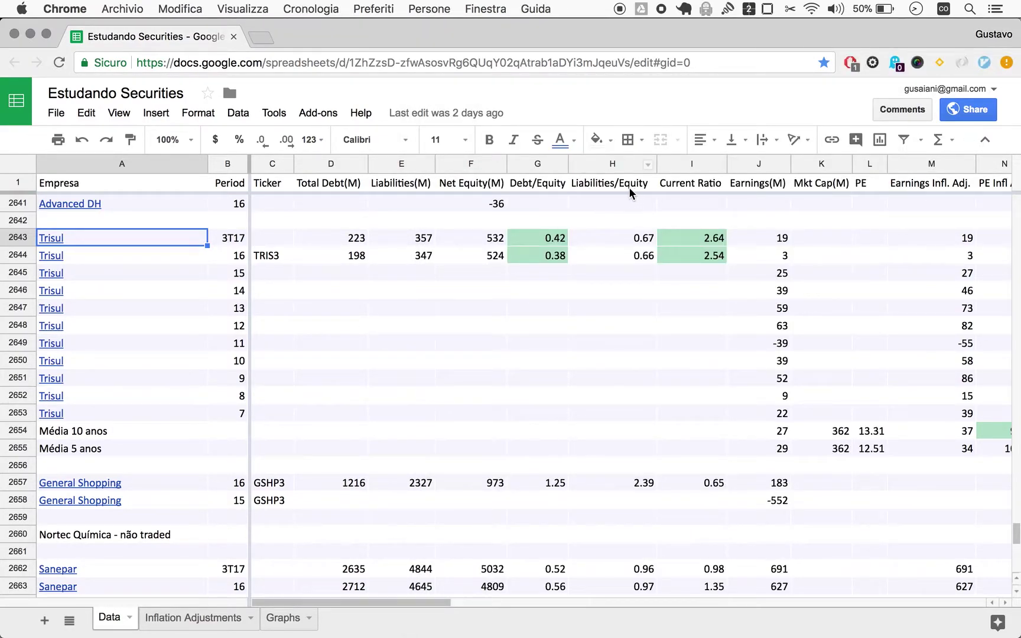
pyautogui.click(649, 243)
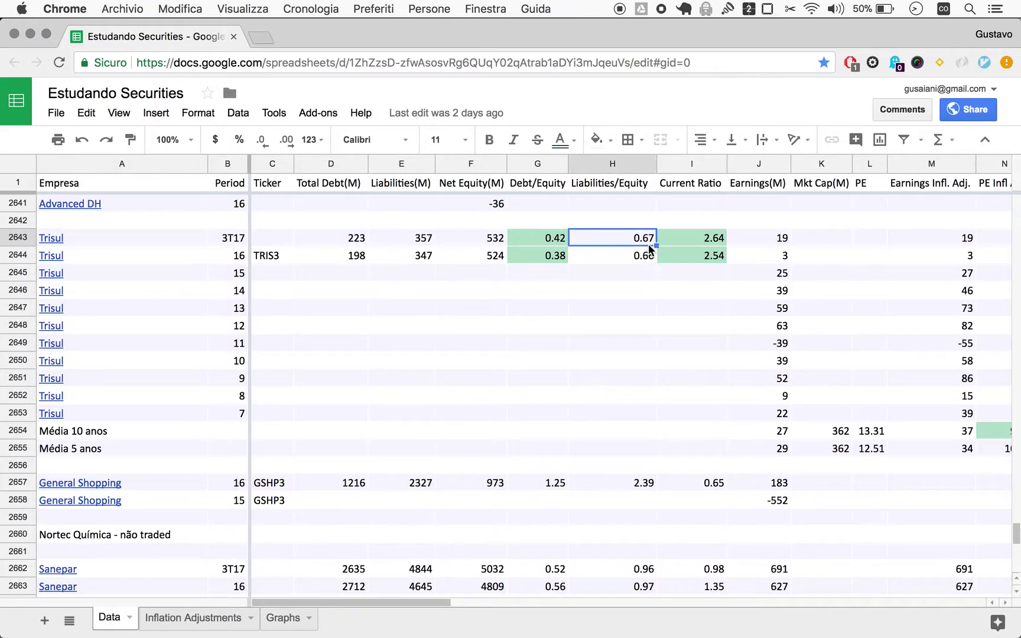
pyautogui.press('super+Tab')
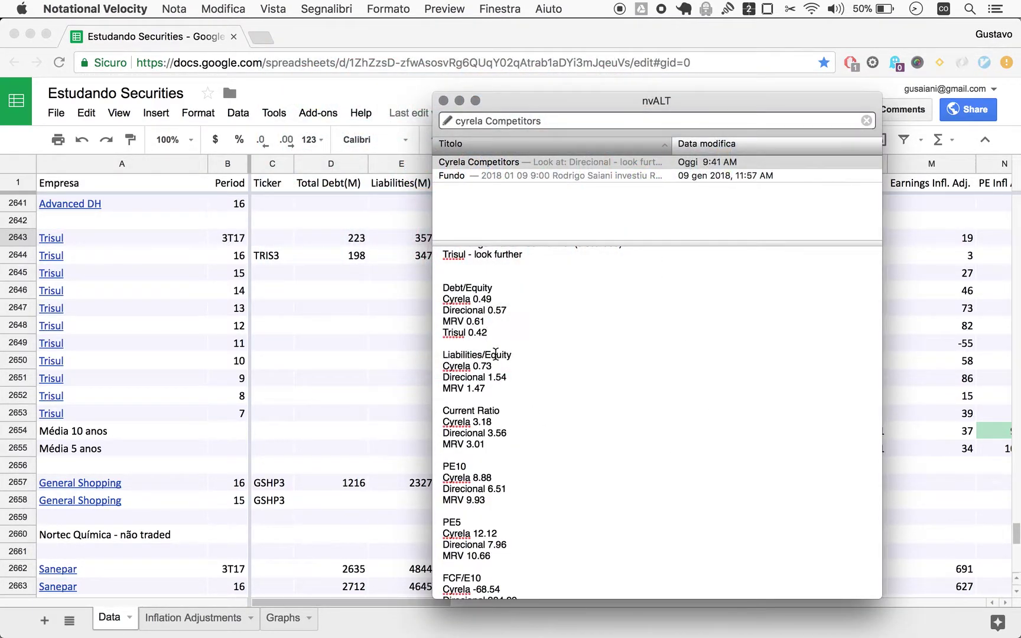
pyautogui.press('Tab')
pyautogui.press('super+c')
pyautogui.press('Down')
pyautogui.press('Down')
pyautogui.press('Down')
pyautogui.press('Down')
pyautogui.press('Down')
pyautogui.press('super+v')
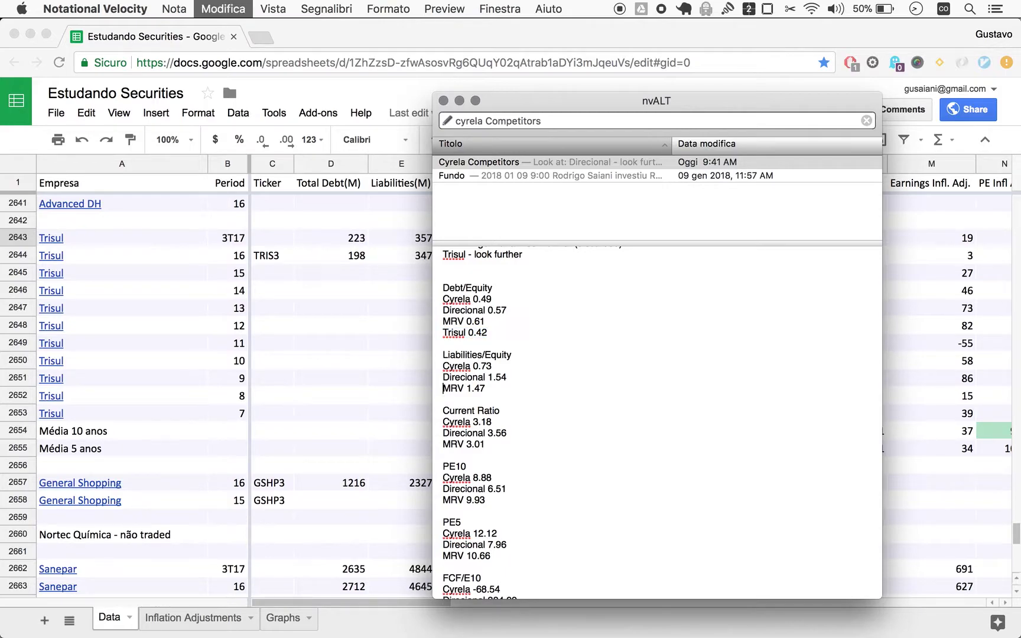
pyautogui.press('super+z')
pyautogui.press('Down')
pyautogui.press('super+v')
pyautogui.press('Return')
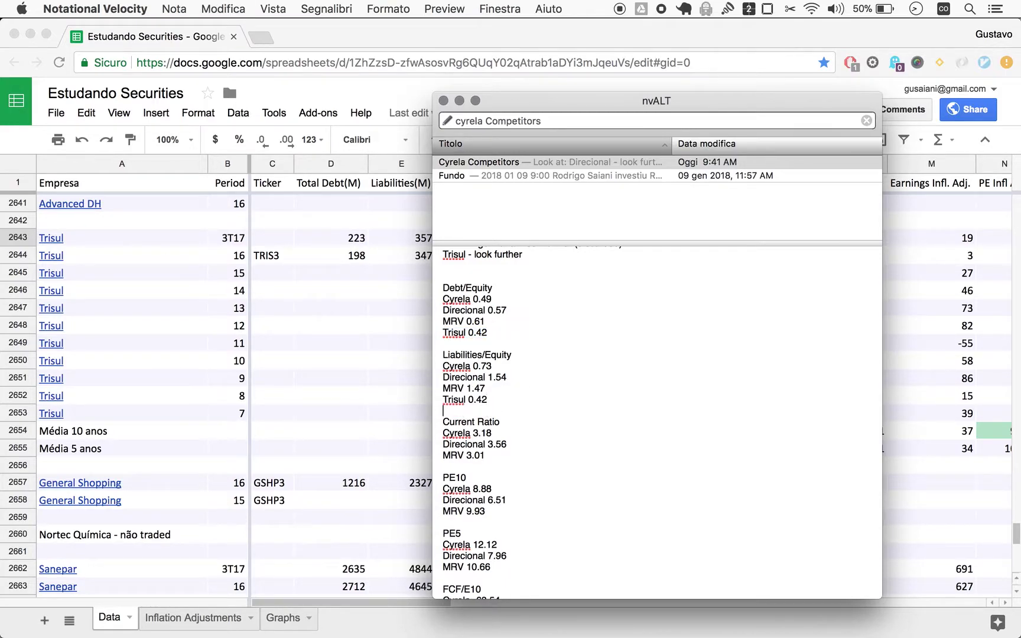
# Change the copied Trisul value in the Liabilities/Equity section to 0.67.
pyautogui.press('Up')
pyautogui.press('super+Right')
pyautogui.press('BackSpace')
pyautogui.press('BackSpace')
pyautogui.write('67')
# Check Trisul's 3T17 Current Ratio in the spreadsheet and add "Trisul 2.64" below MRV in the note's Current Ratio section.
pyautogui.press('Down')
pyautogui.press('super+Tab')
pyautogui.press('super+Tab')
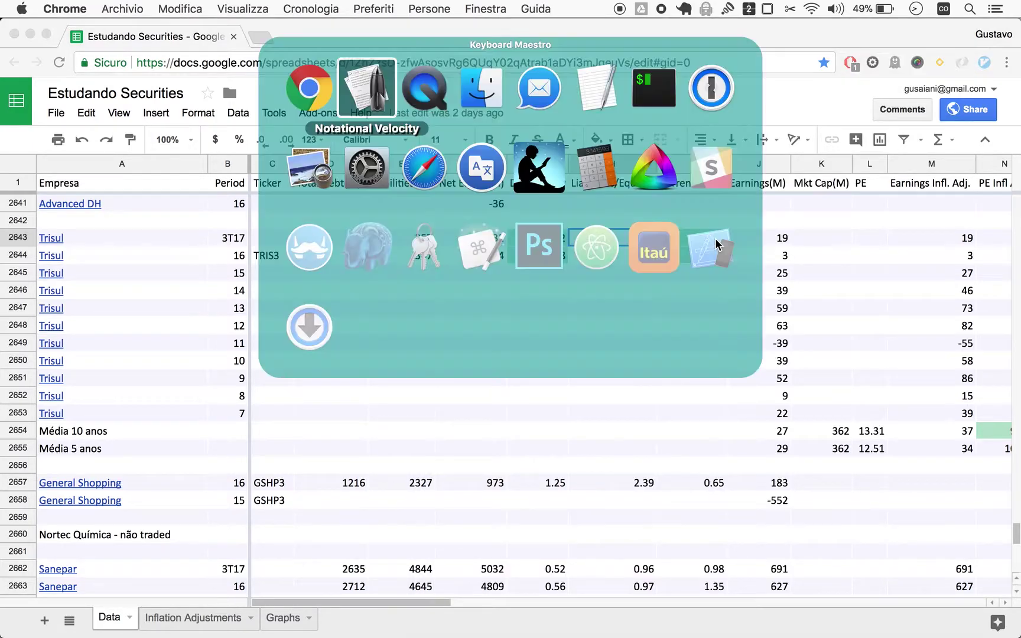
pyautogui.press('Down')
pyautogui.press('Down')
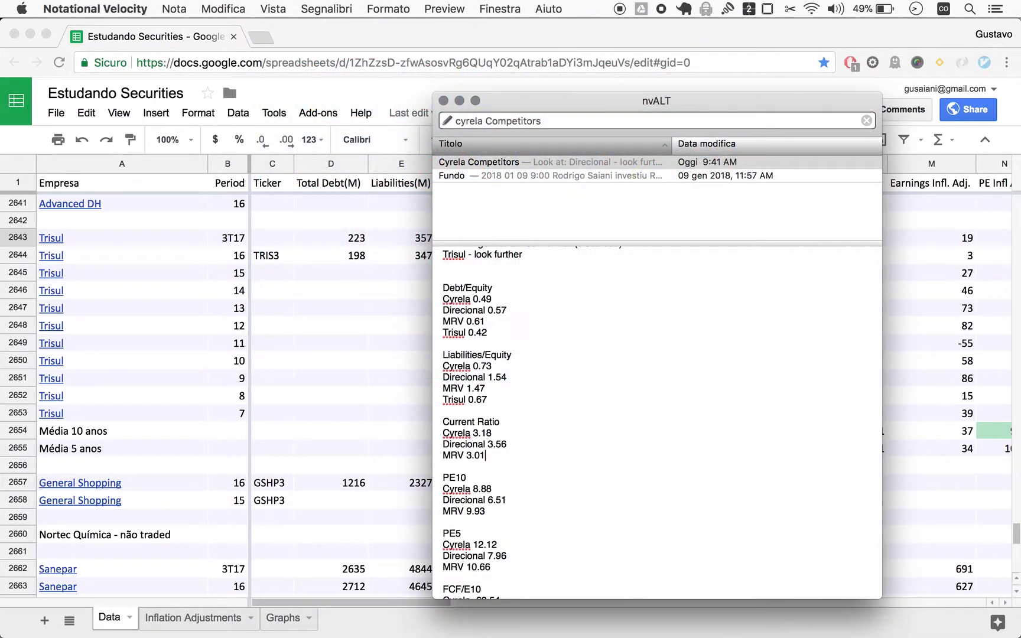
pyautogui.press('Return')
pyautogui.write('Trisul 2.64')
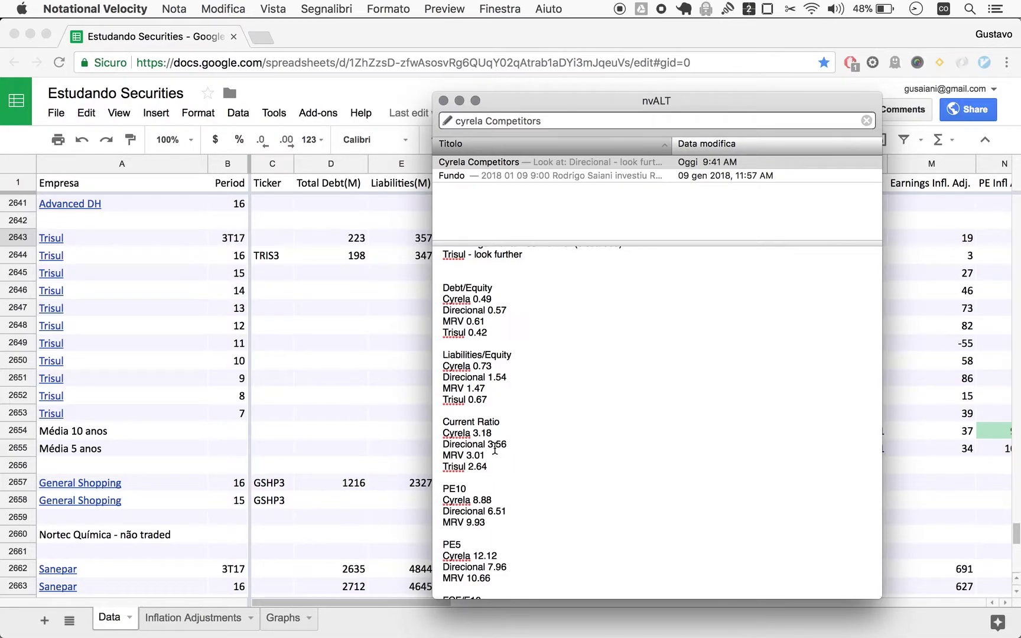
# Look up Trisul's ten-year average PE in the spreadsheet and add "Trisul 13.31" below MRV in the note's PE10 section.
pyautogui.press('super+Tab')
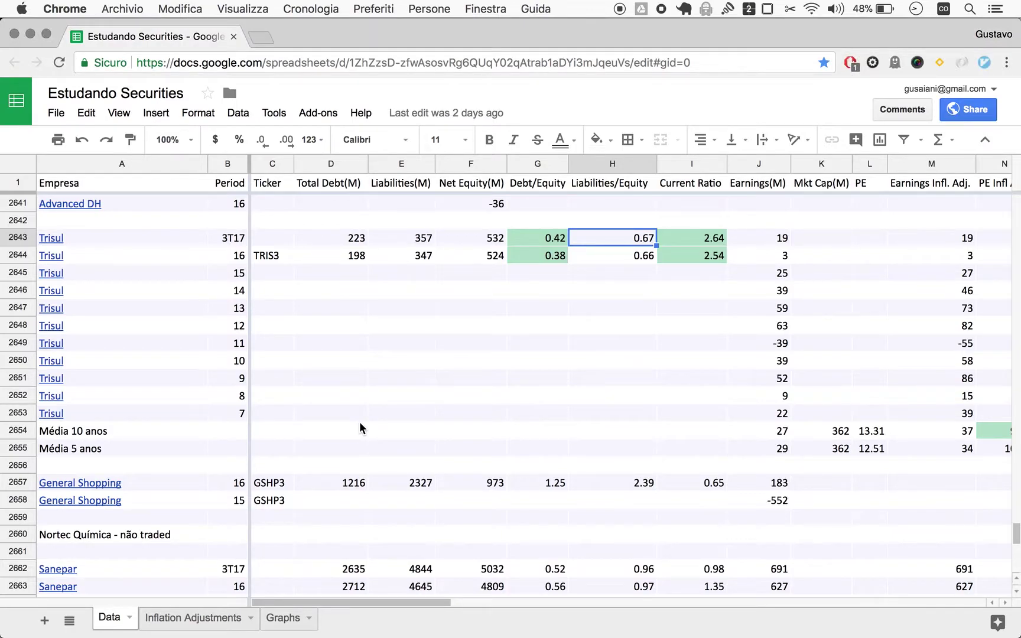
pyautogui.hscroll(2, 521, 369)
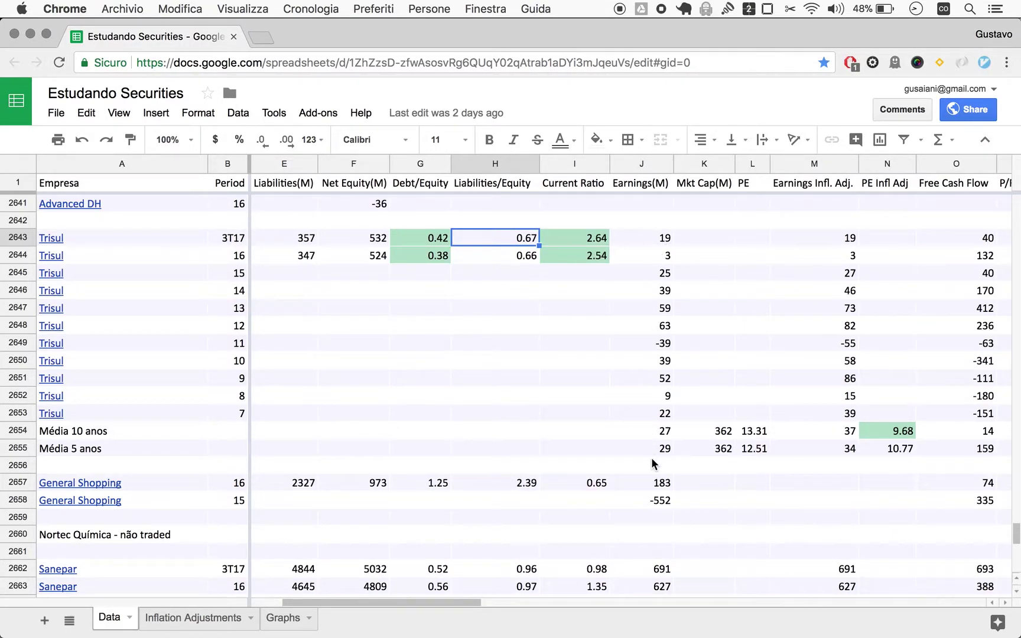
pyautogui.press('super+Tab')
pyautogui.scroll(-3, 666, 547)
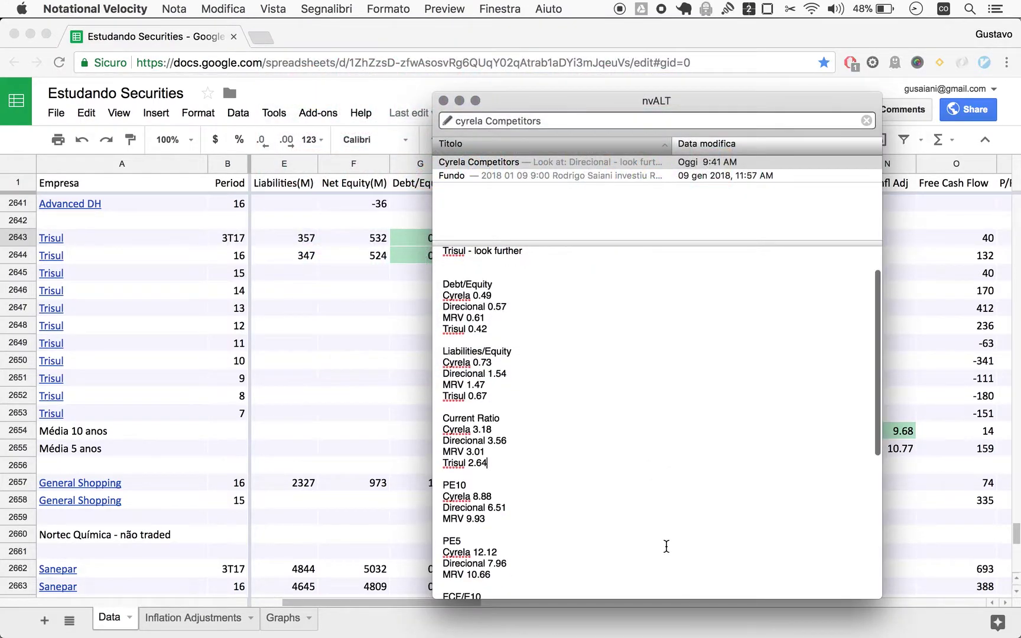
pyautogui.scroll(-5, 667, 546)
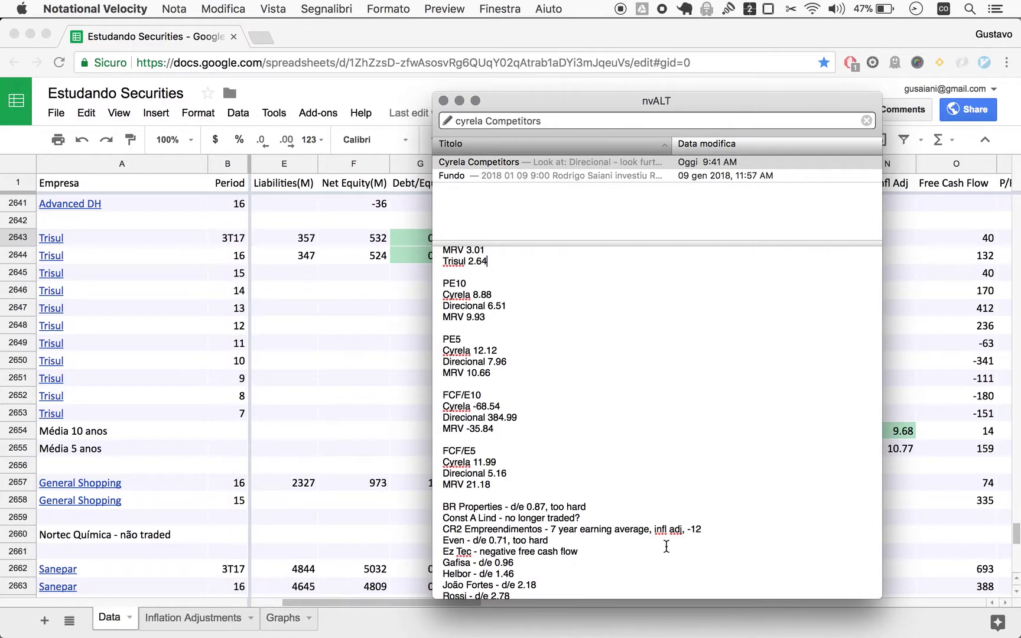
pyautogui.click(318, 364)
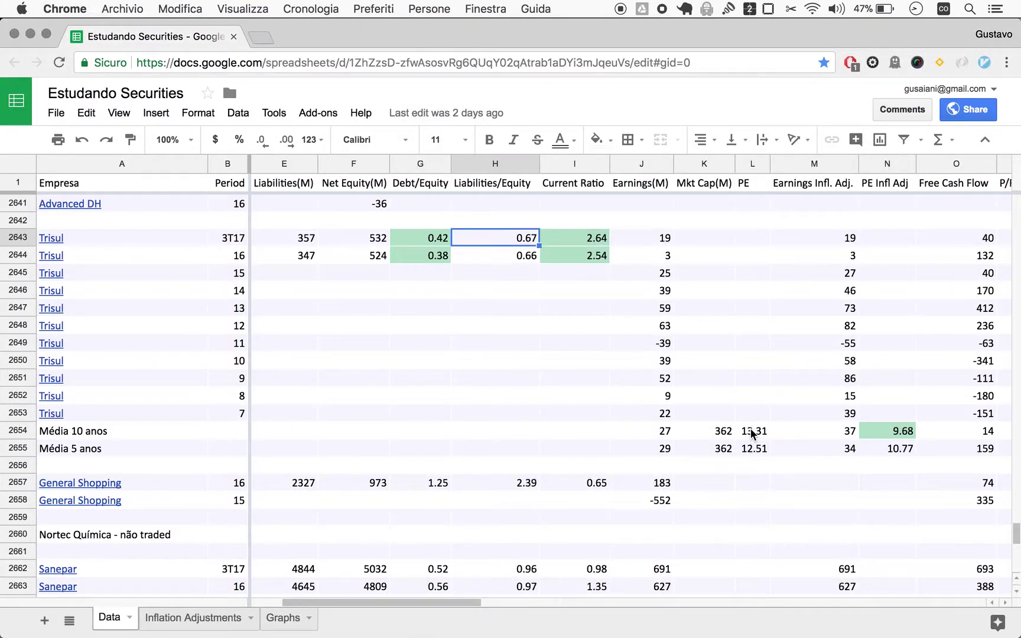
pyautogui.press('super+Tab')
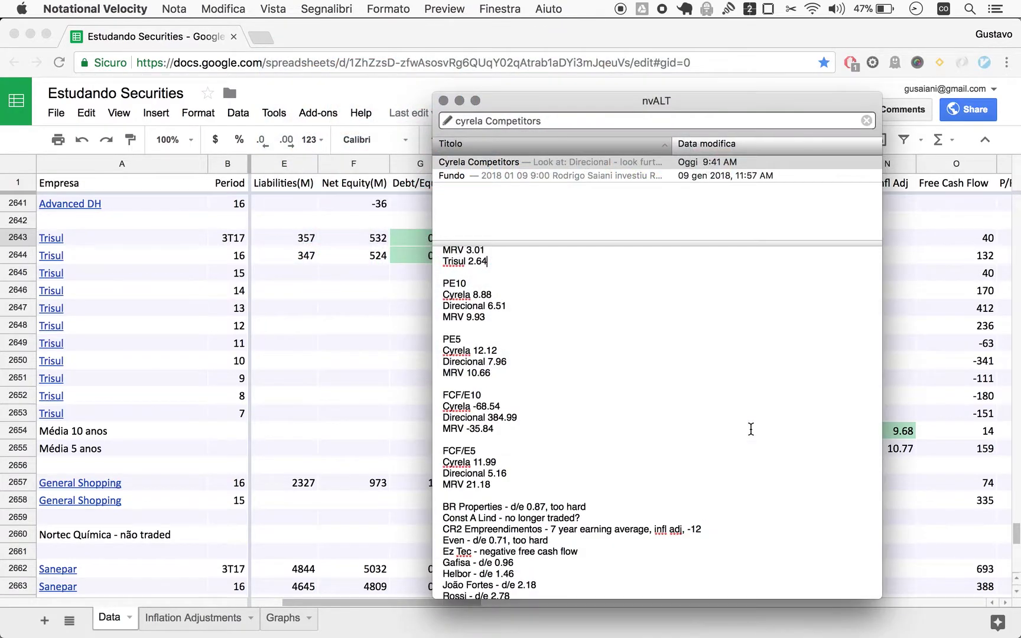
pyautogui.click(489, 317)
pyautogui.press('Return')
pyautogui.write('Trisul 13.31')
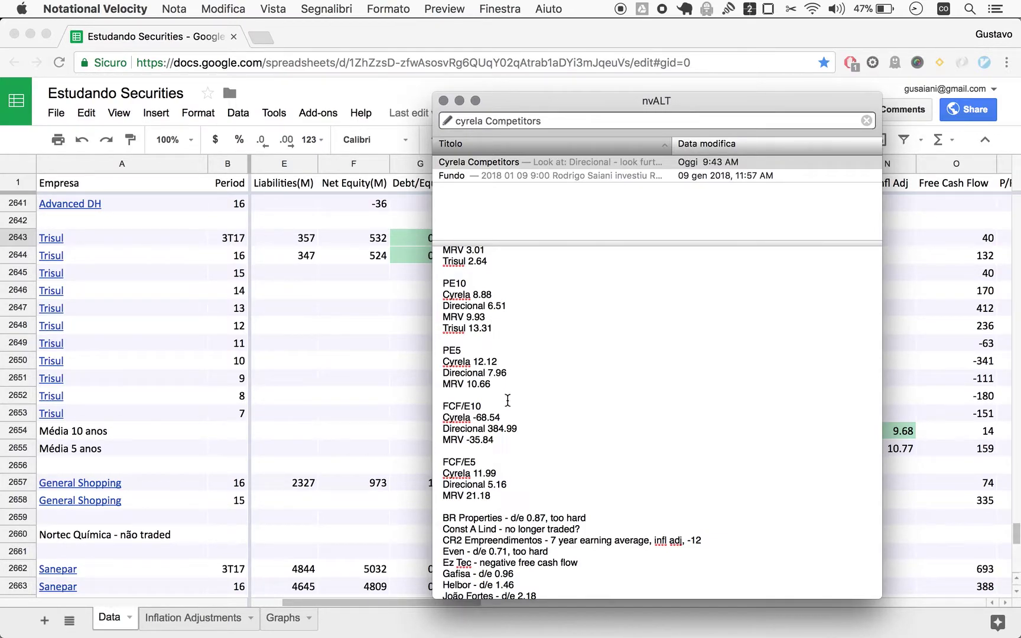
# Start a Trisul entry without a value below MRV in the PE5 section.
pyautogui.click(500, 384)
pyautogui.press('Return')
pyautogui.write('Trisul')
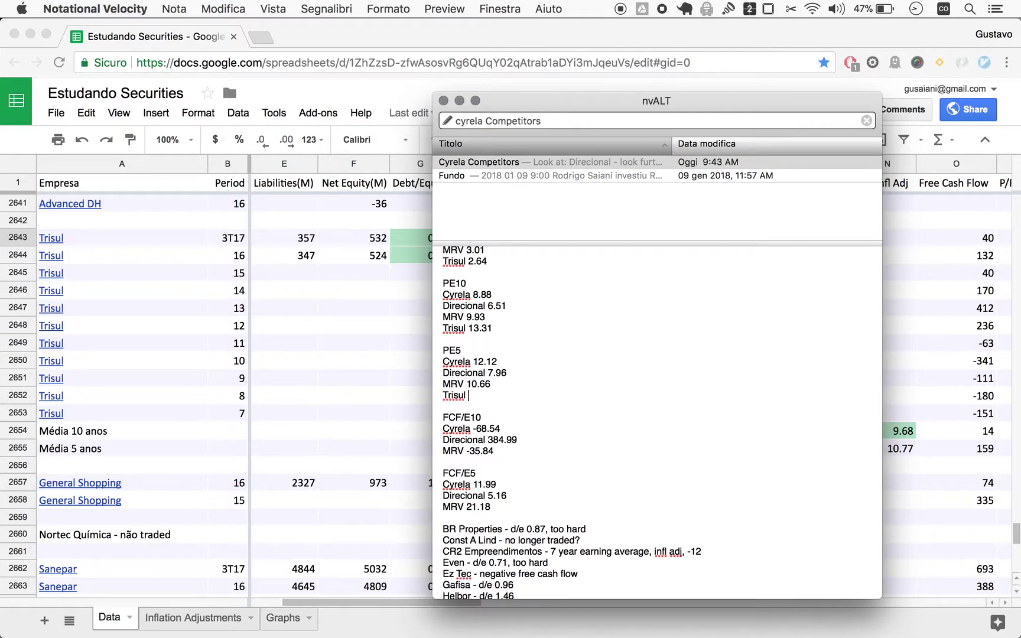
# Check Trisul's ten-year inflation-adjusted PE in the spreadsheet and replace the note's PE10 value for Trisul with 9.68.
pyautogui.press('super+Tab')
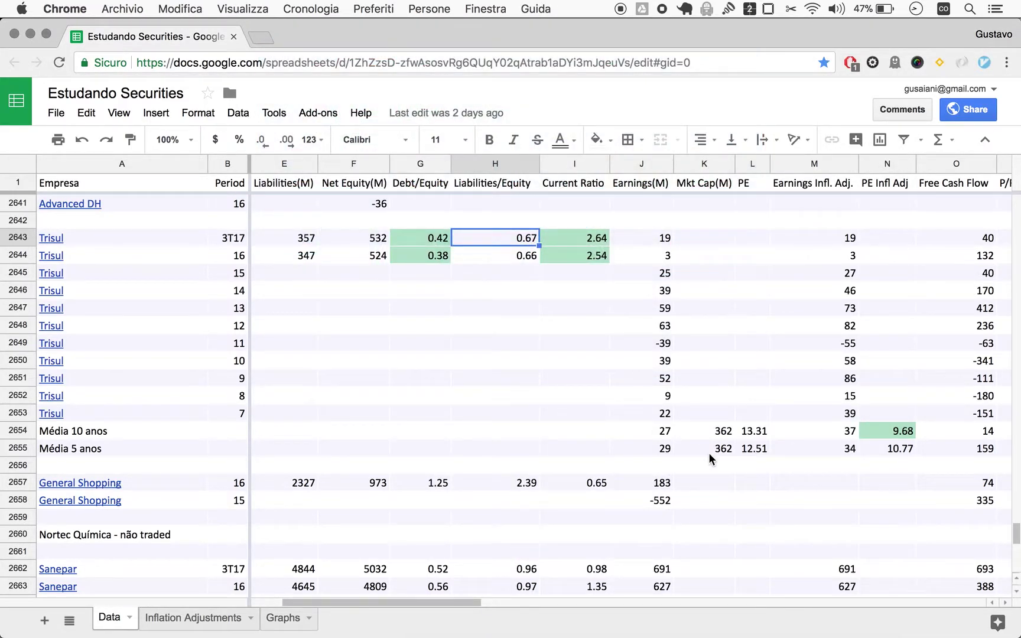
pyautogui.hscroll(5, 857, 446)
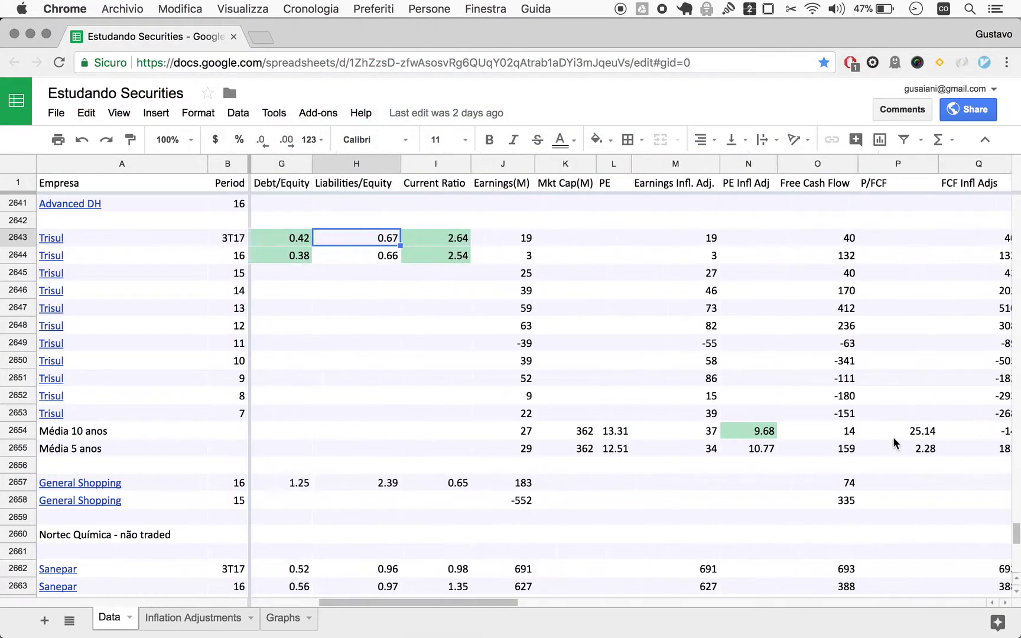
pyautogui.press('super+Tab')
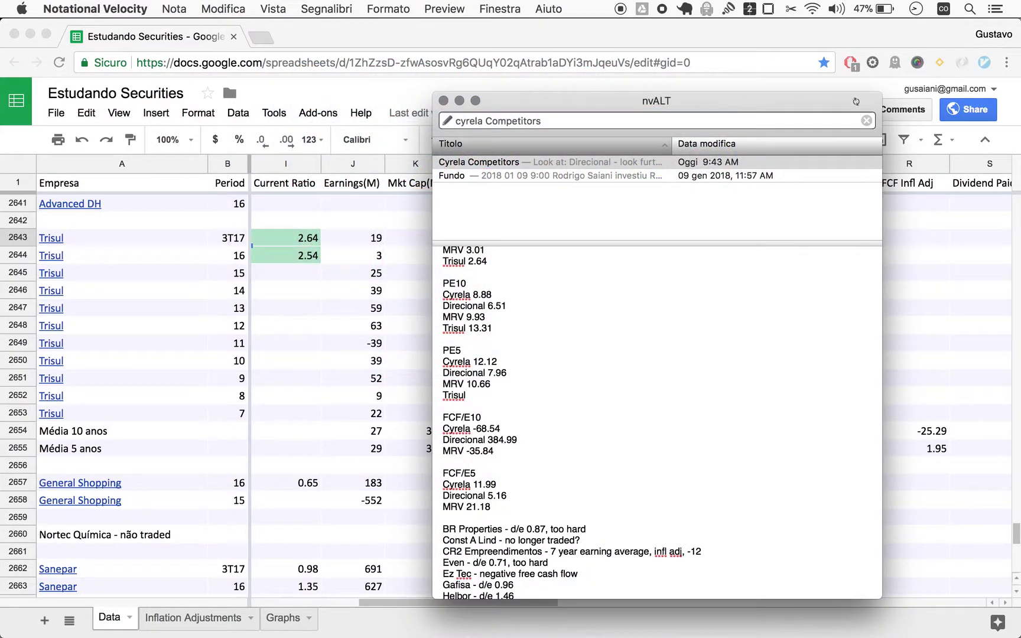
pyautogui.click(443, 341)
pyautogui.press('Up')
pyautogui.press('super+Right')
pyautogui.press('BackSpace')
pyautogui.press('BackSpace')
pyautogui.press('BackSpace')
pyautogui.press('BackSpace')
pyautogui.press('BackSpace')
pyautogui.write('9.68')
# Check Trisul's five-year inflation-adjusted PE in the spreadsheet and complete the note's PE5 Trisul entry with 10.77.
pyautogui.press('super+Tab')
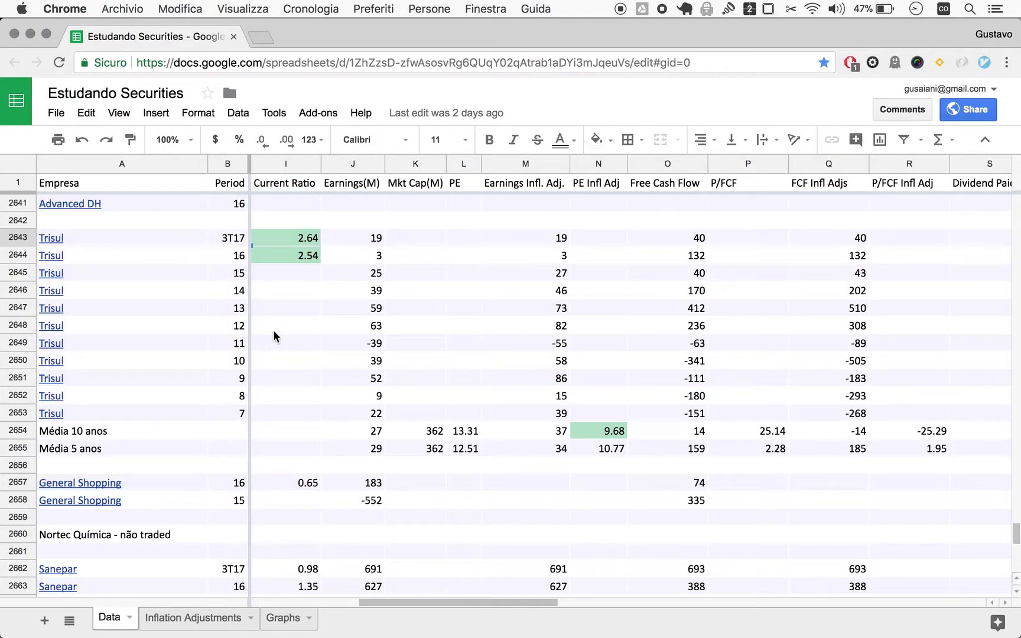
pyautogui.press('super+z')
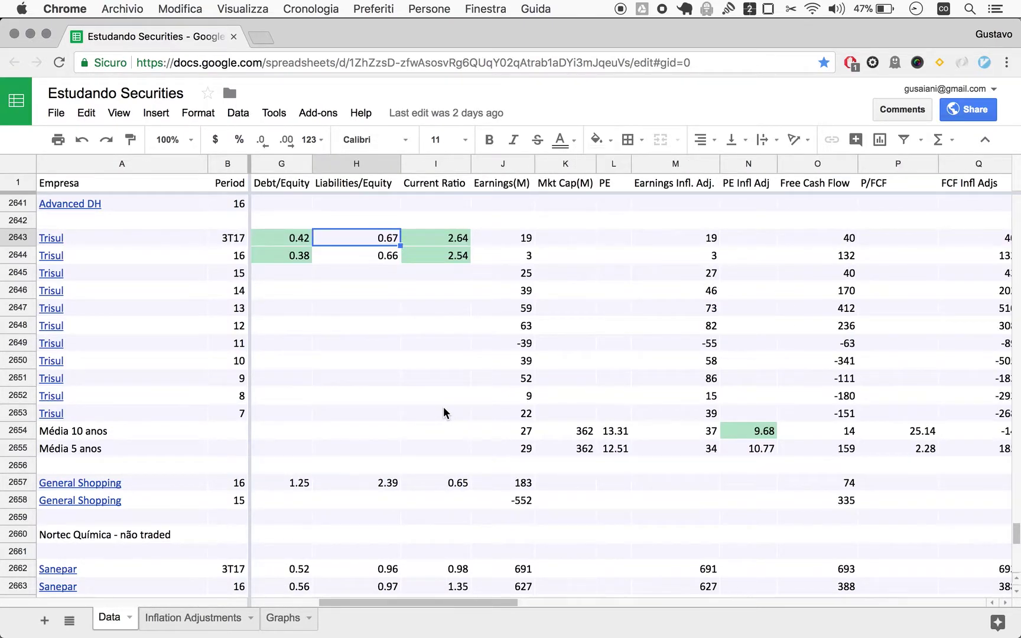
pyautogui.press('super+y')
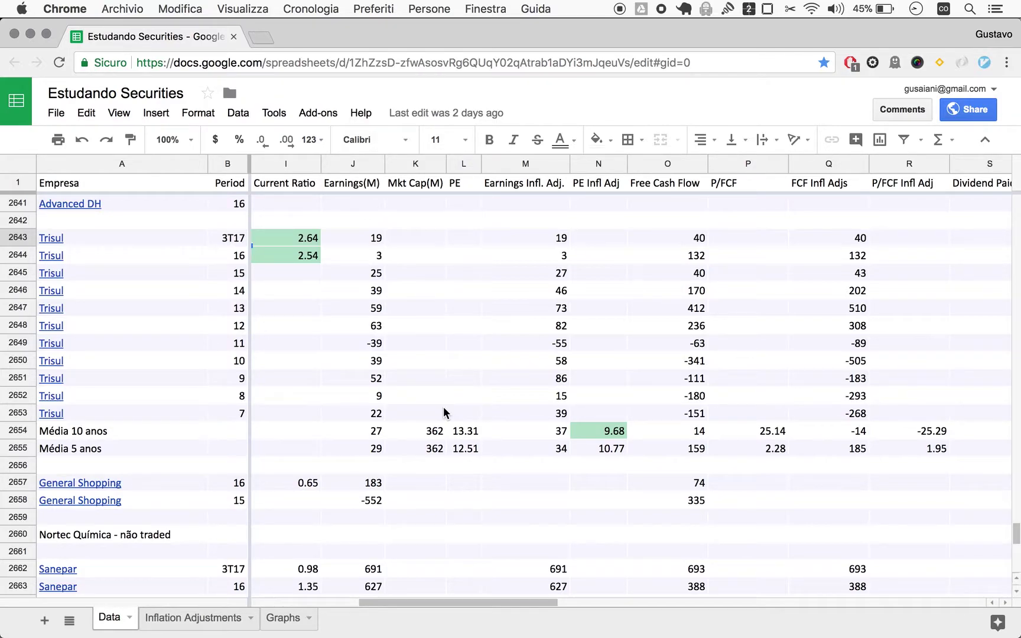
pyautogui.press('ctrl+alt+super+space')
pyautogui.press('Return')
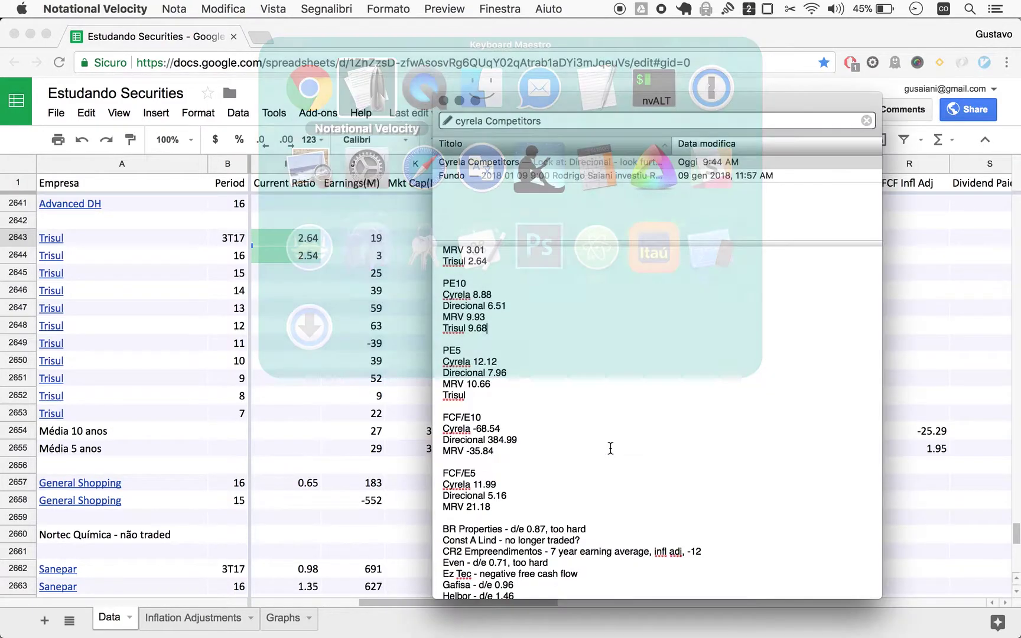
pyautogui.press('Down')
pyautogui.press('Down')
pyautogui.press('Down')
pyautogui.press('Down')
pyautogui.press('Down')
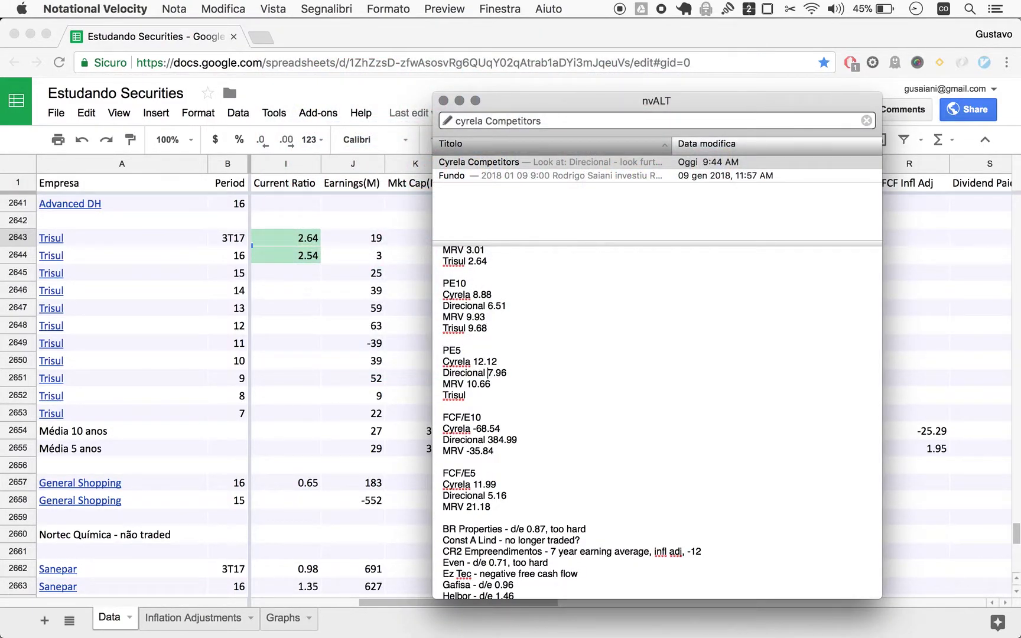
pyautogui.write('10.77')
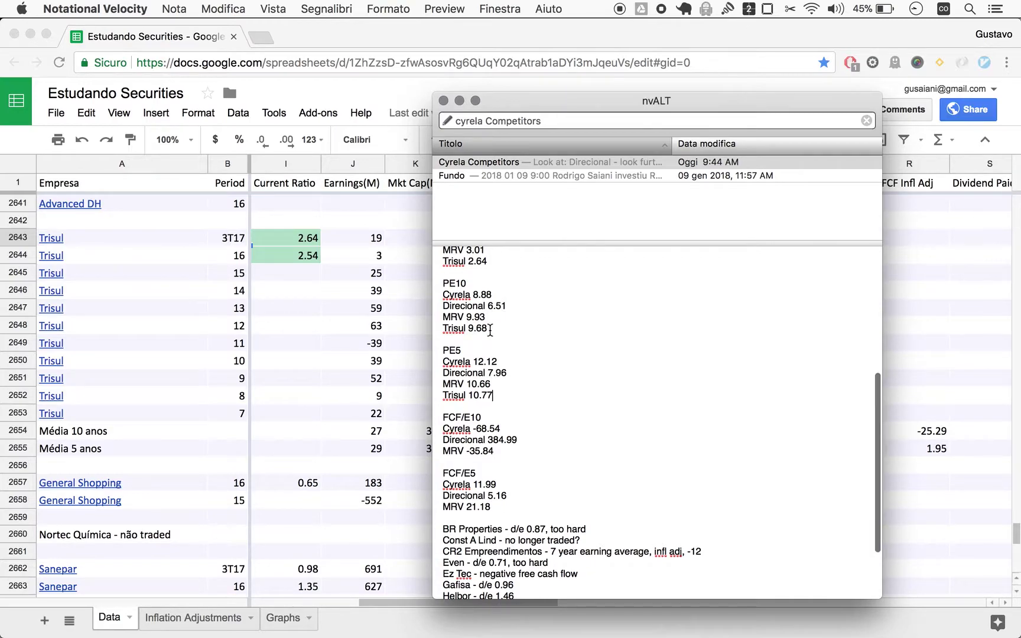
pyautogui.moveTo(490, 330); pyautogui.dragTo(433, 281)
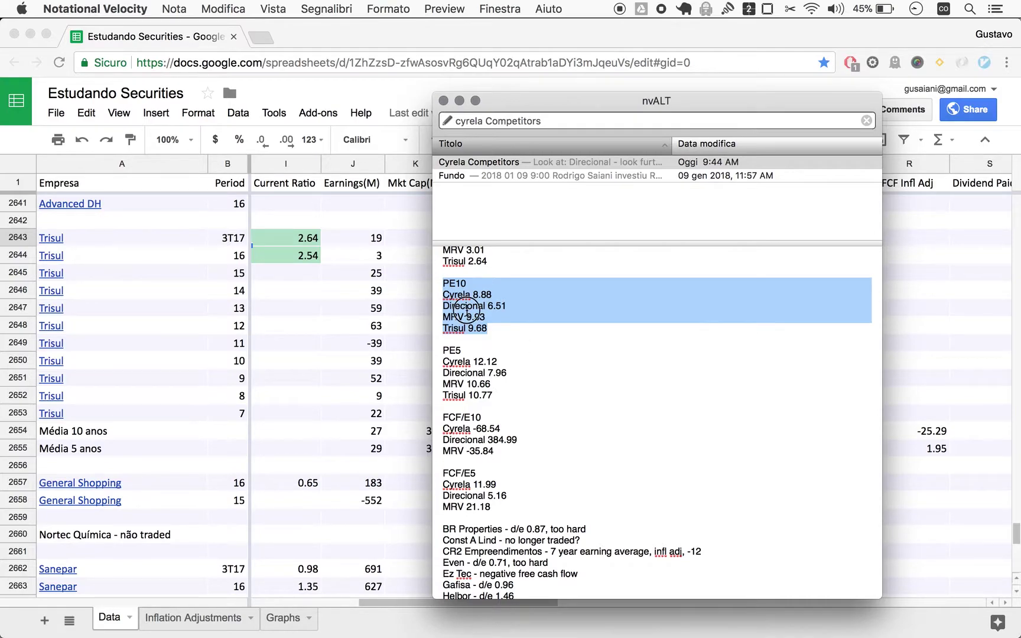
pyautogui.click(468, 314)
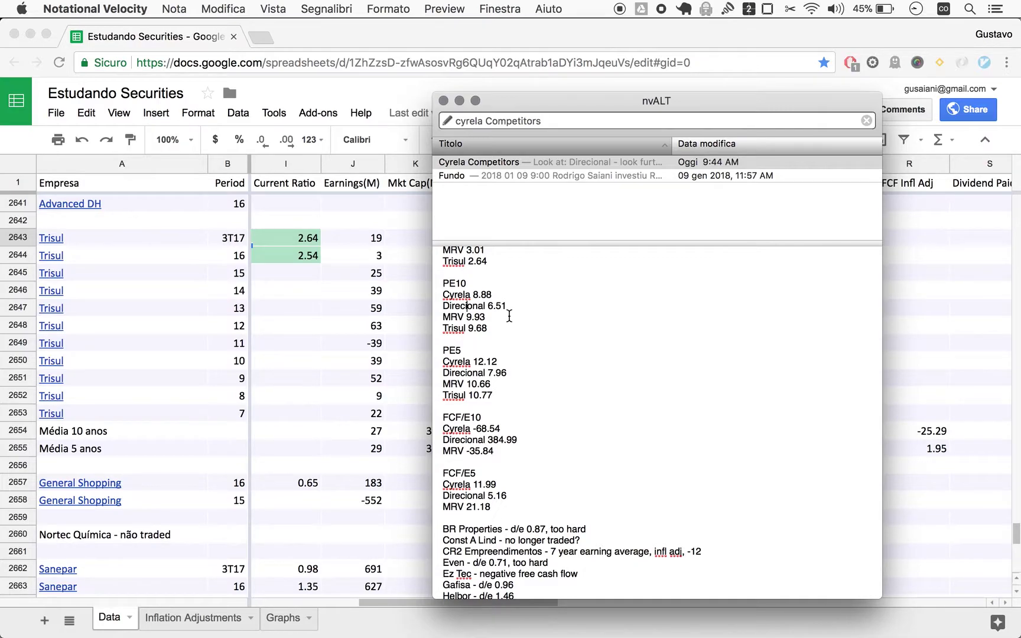
# Look up Trisul's ten-year inflation-adjusted P/FCF in the spreadsheet and add "Trisul -25.29" below MRV in the note's FCF/E10 section.
pyautogui.click(385, 388)
pyautogui.hscroll(2, 677, 406)
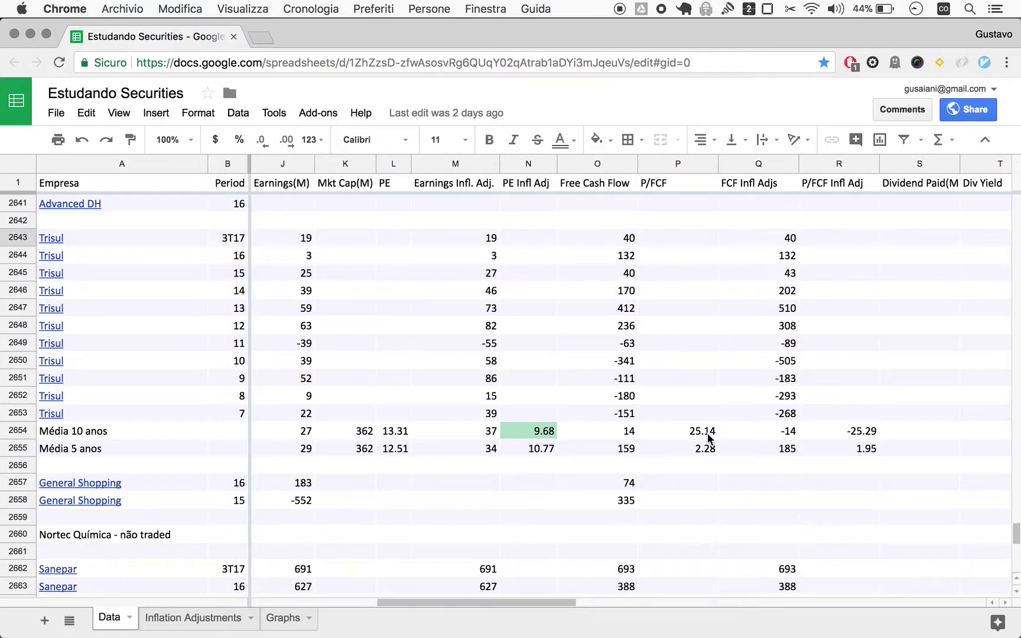
pyautogui.press('super+Tab')
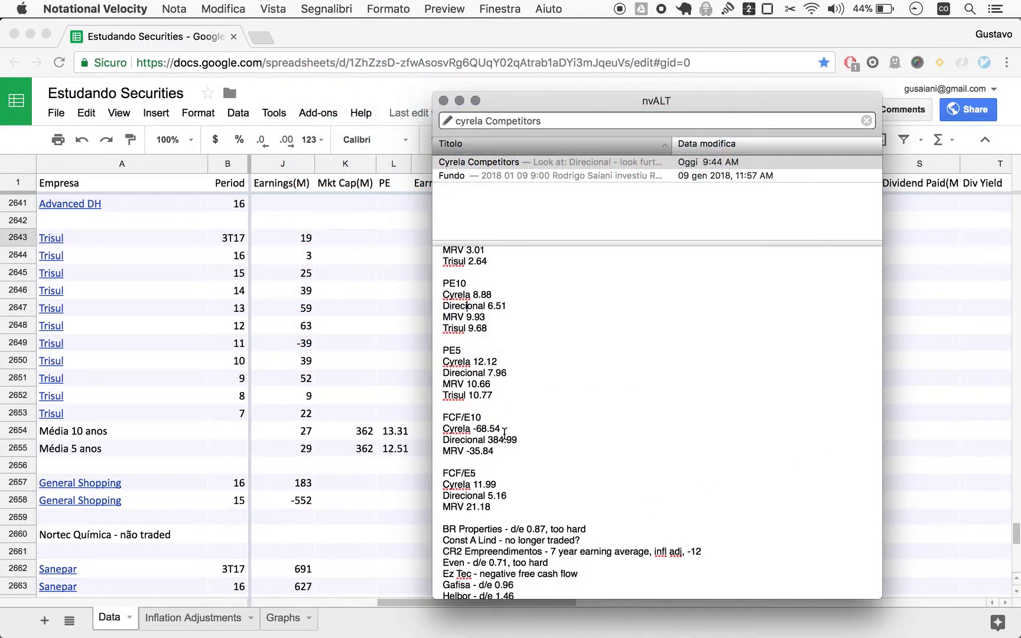
pyautogui.click(500, 449)
pyautogui.press('Return')
pyautogui.write('Trisul')
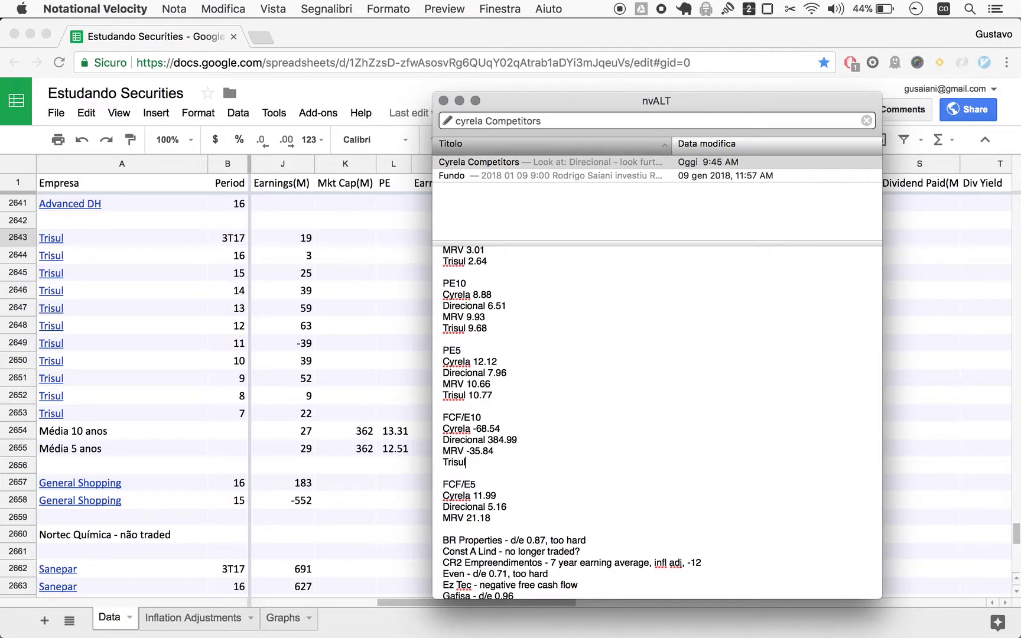
pyautogui.write(' -25.29')
# Add "Trisul 1.95" below MRV in the note's FCF/E5 section, checking the five-year inflation-adjusted P/FCF in the spreadsheet.
pyautogui.press('Down')
pyautogui.press('Down')
pyautogui.press('Down')
pyautogui.press('Down')
pyautogui.press('Down')
pyautogui.press('Return')
pyautogui.write('T')
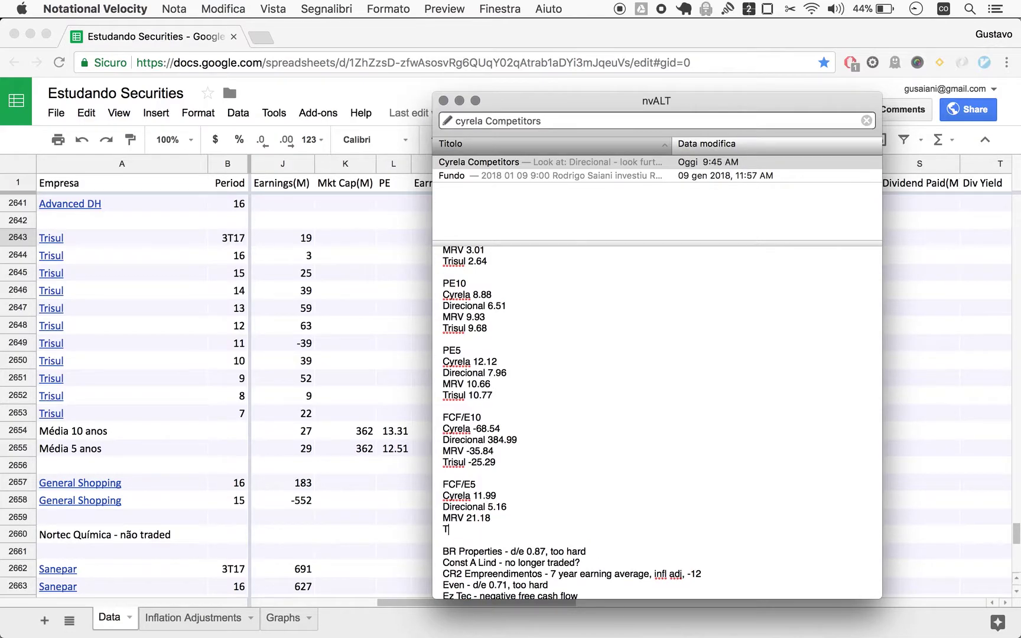
pyautogui.write('risul')
pyautogui.press('super+Tab')
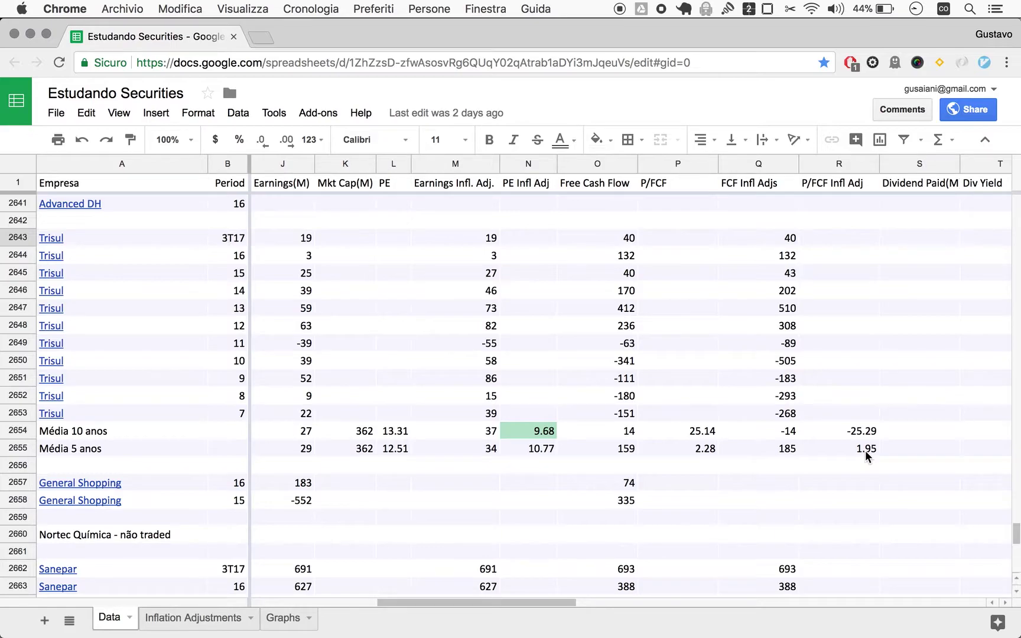
pyautogui.press('super+Tab')
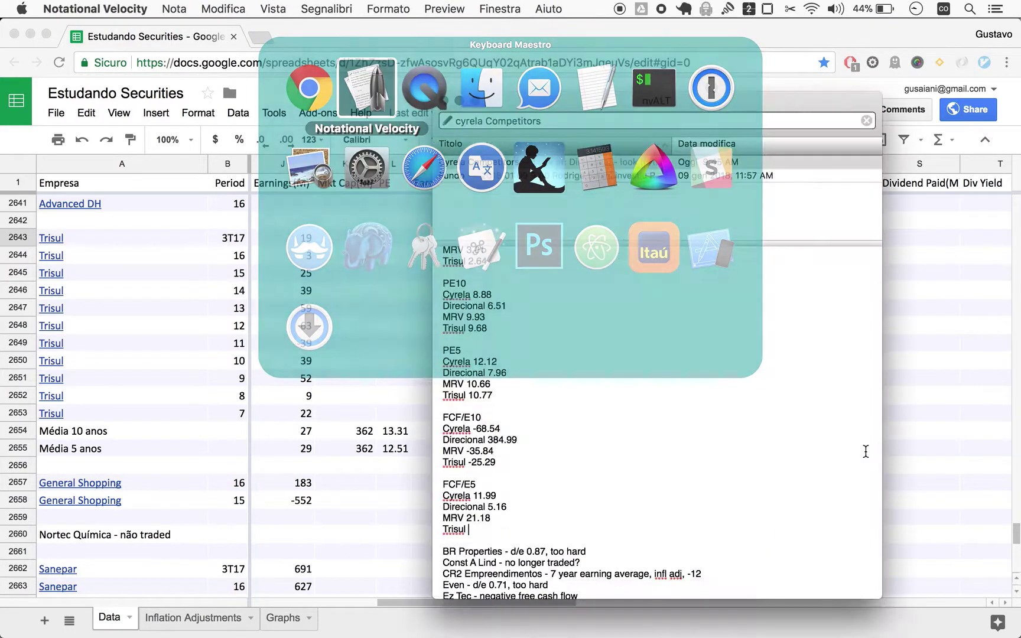
pyautogui.write('1.')
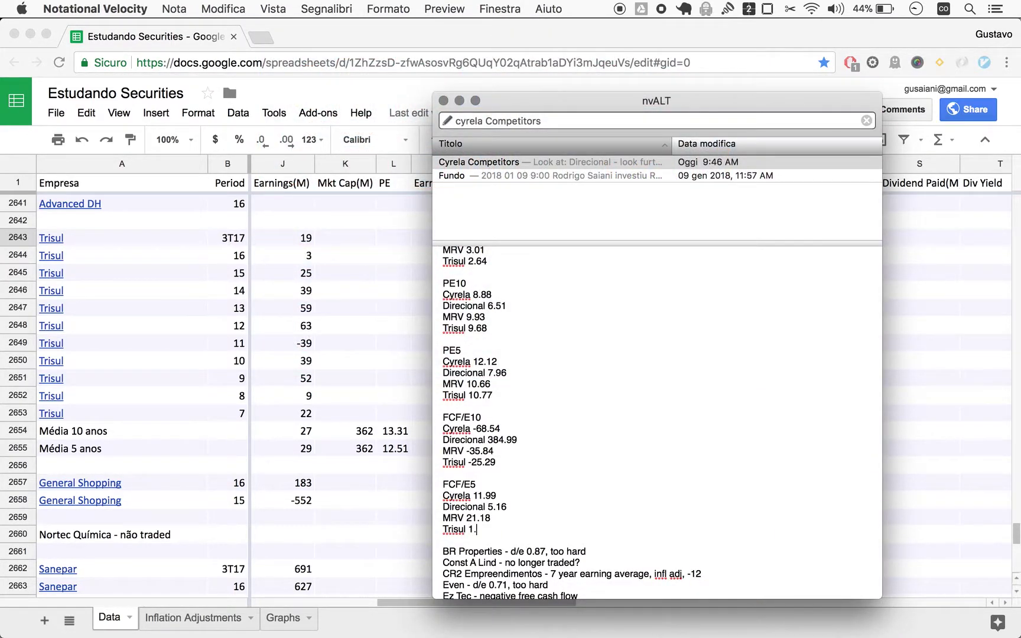
pyautogui.write('96')
# Inspect the formula behind Trisul's five-year average of inflation-adjusted free cash flow in the spreadsheet, leaving it unedited.
pyautogui.moveTo(966, 288)
pyautogui.click(922, 307)
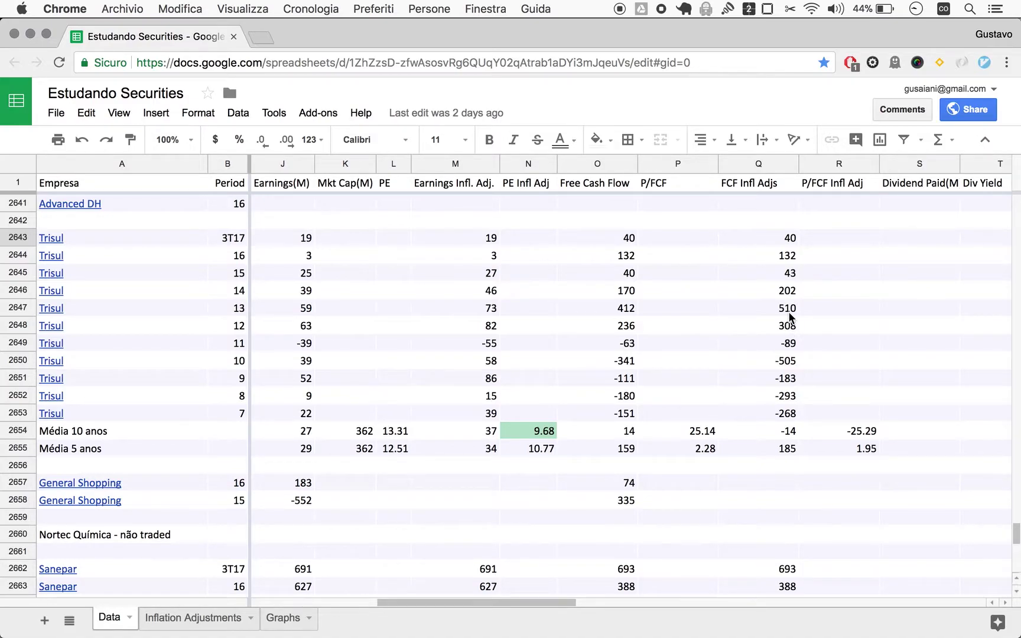
pyautogui.click(789, 450)
pyautogui.press('Return')
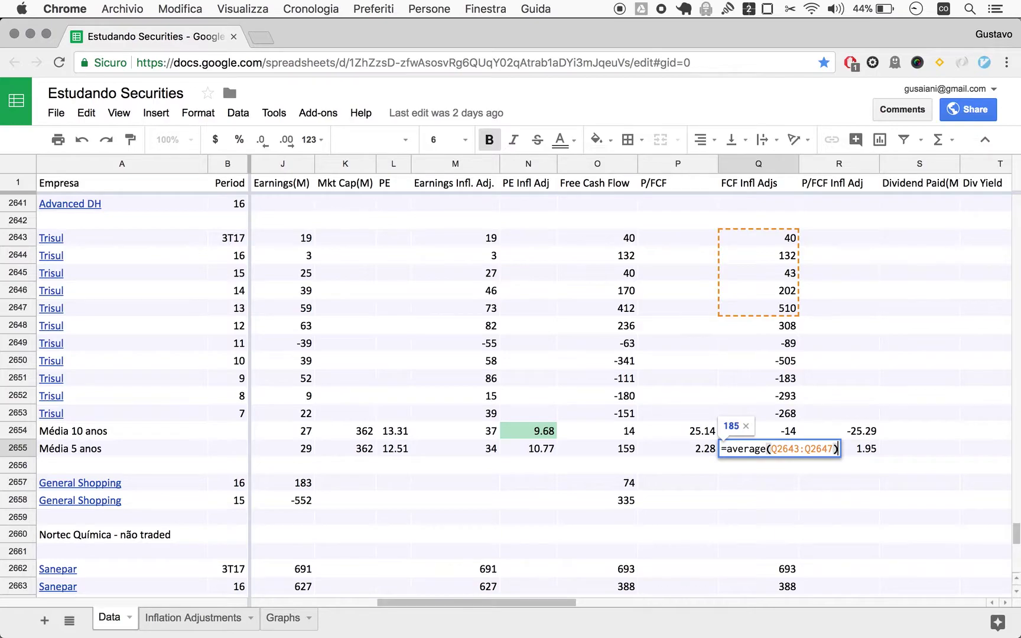
pyautogui.click(885, 382)
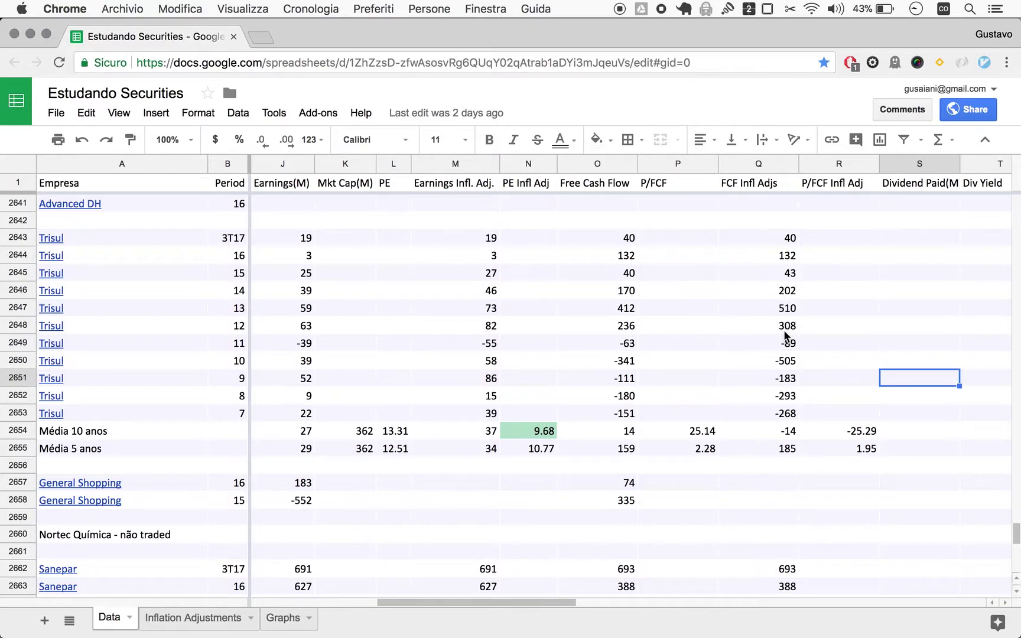
# Return to the Cyrela Competitors note and compare the four companies' ratios from Current Ratio through FCF/E5.
pyautogui.press('super+Tab')
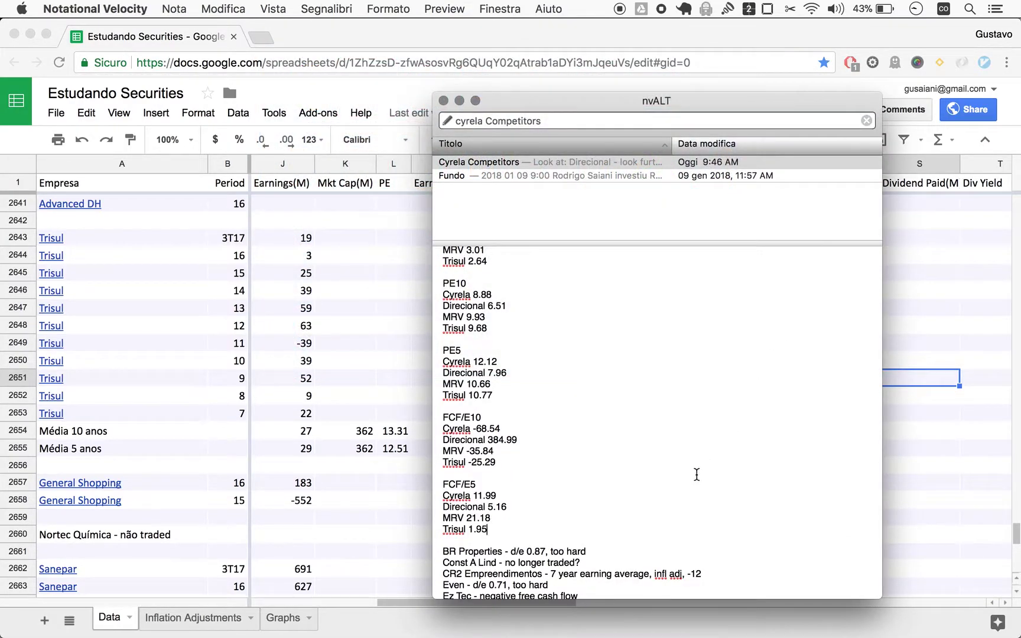
pyautogui.scroll(2, 695, 476)
pyautogui.scroll(2, 534, 332)
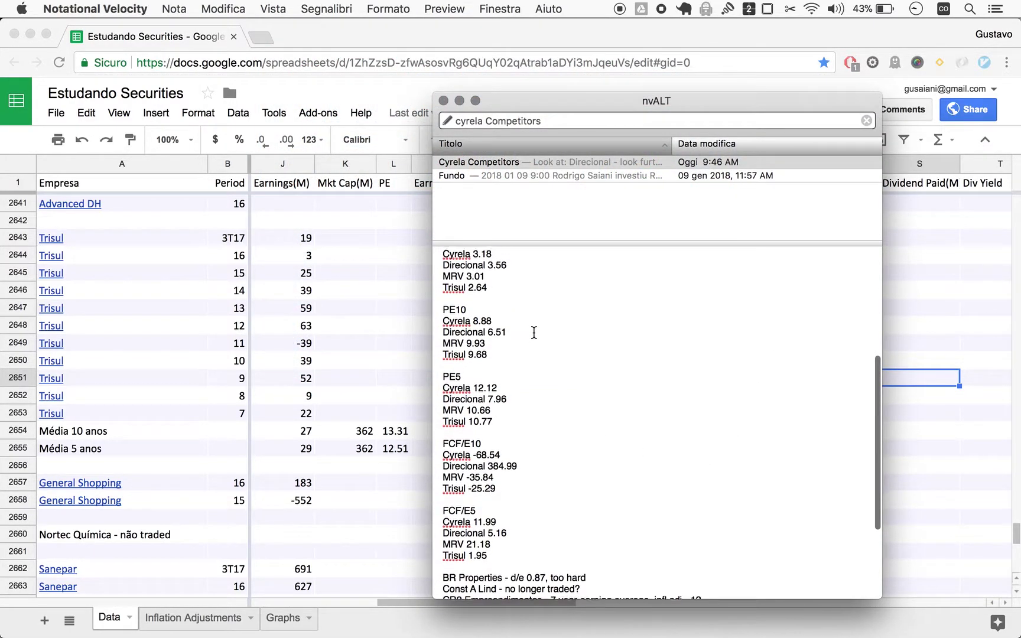
pyautogui.scroll(2, 533, 333)
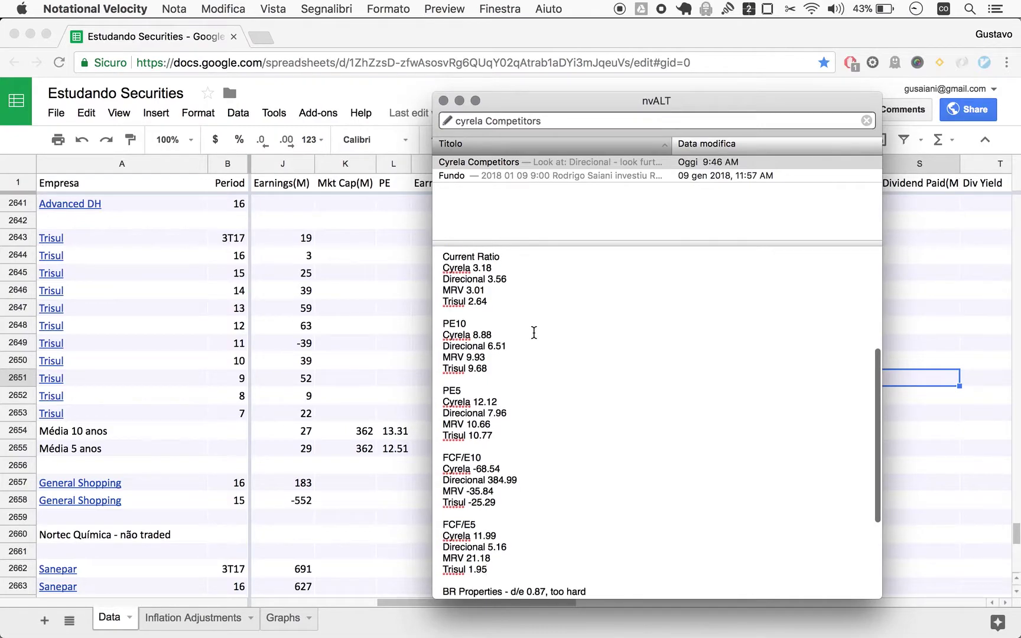
pyautogui.click(490, 568)
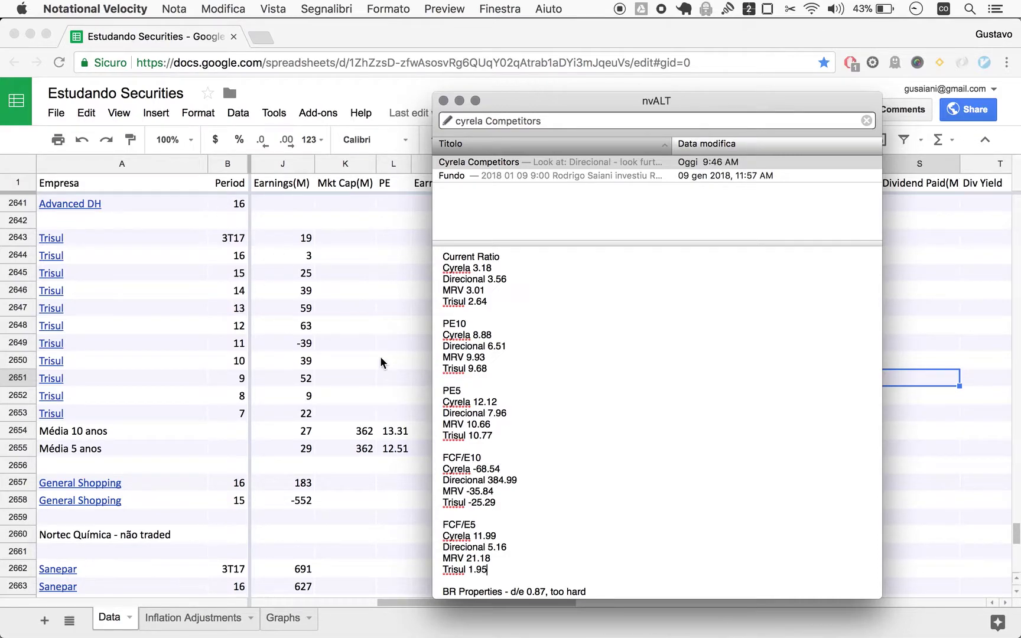
pyautogui.press('super+h')
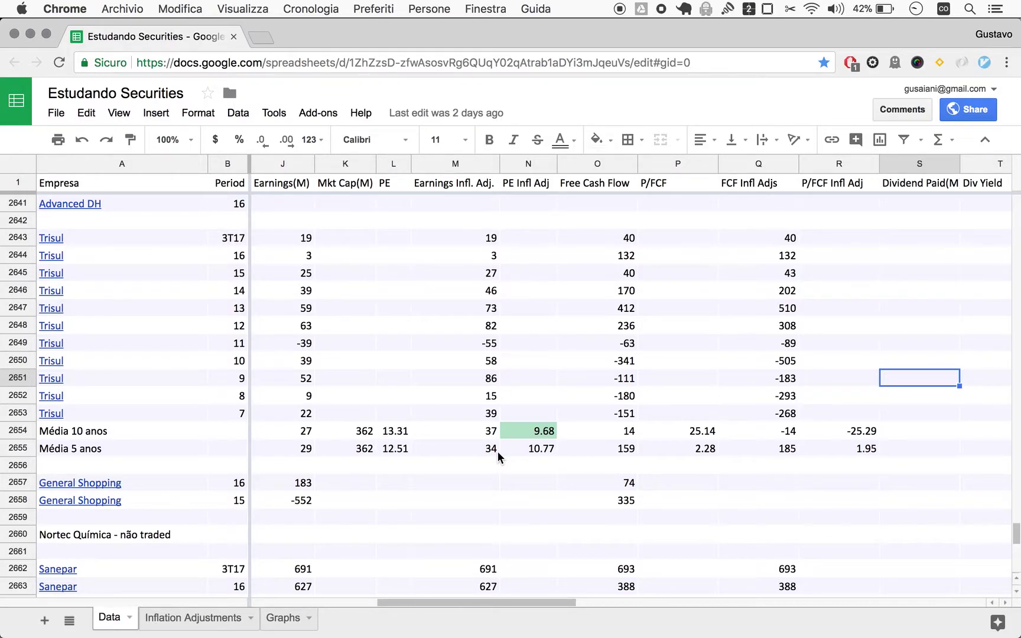
pyautogui.press('super+Tab')
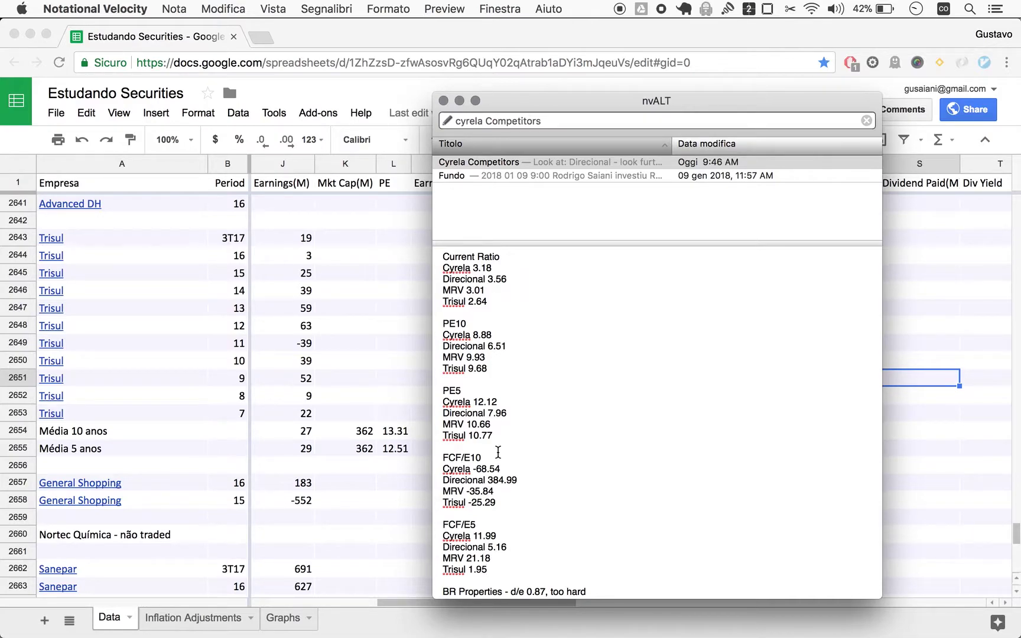
pyautogui.press('BackSpace')
pyautogui.press('super+z')
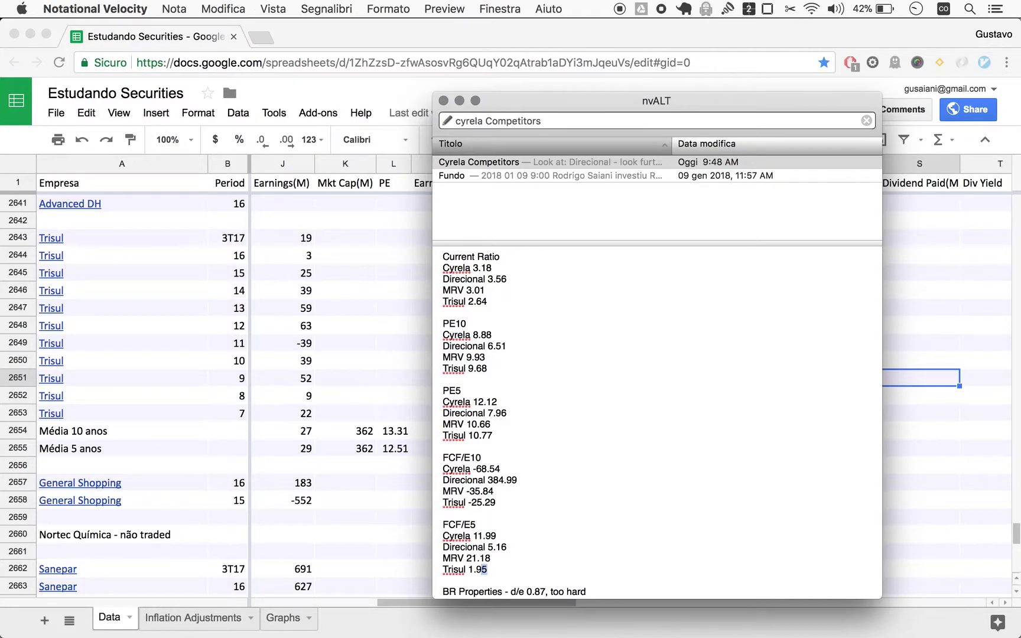